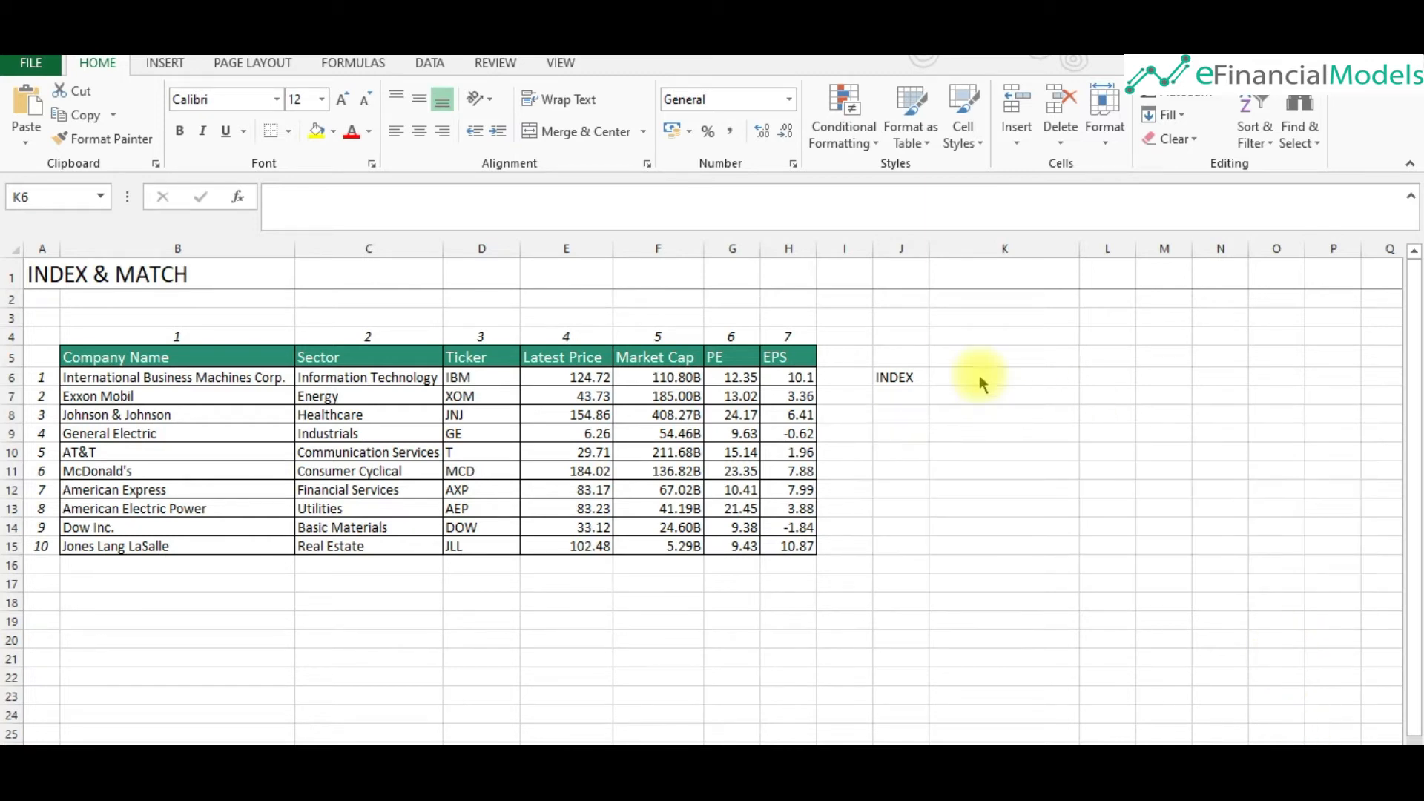
- Enter =INDEX(B6:H15,2,3) in K6 to return the ticker from the second row and third column of the company data
click(980, 378)
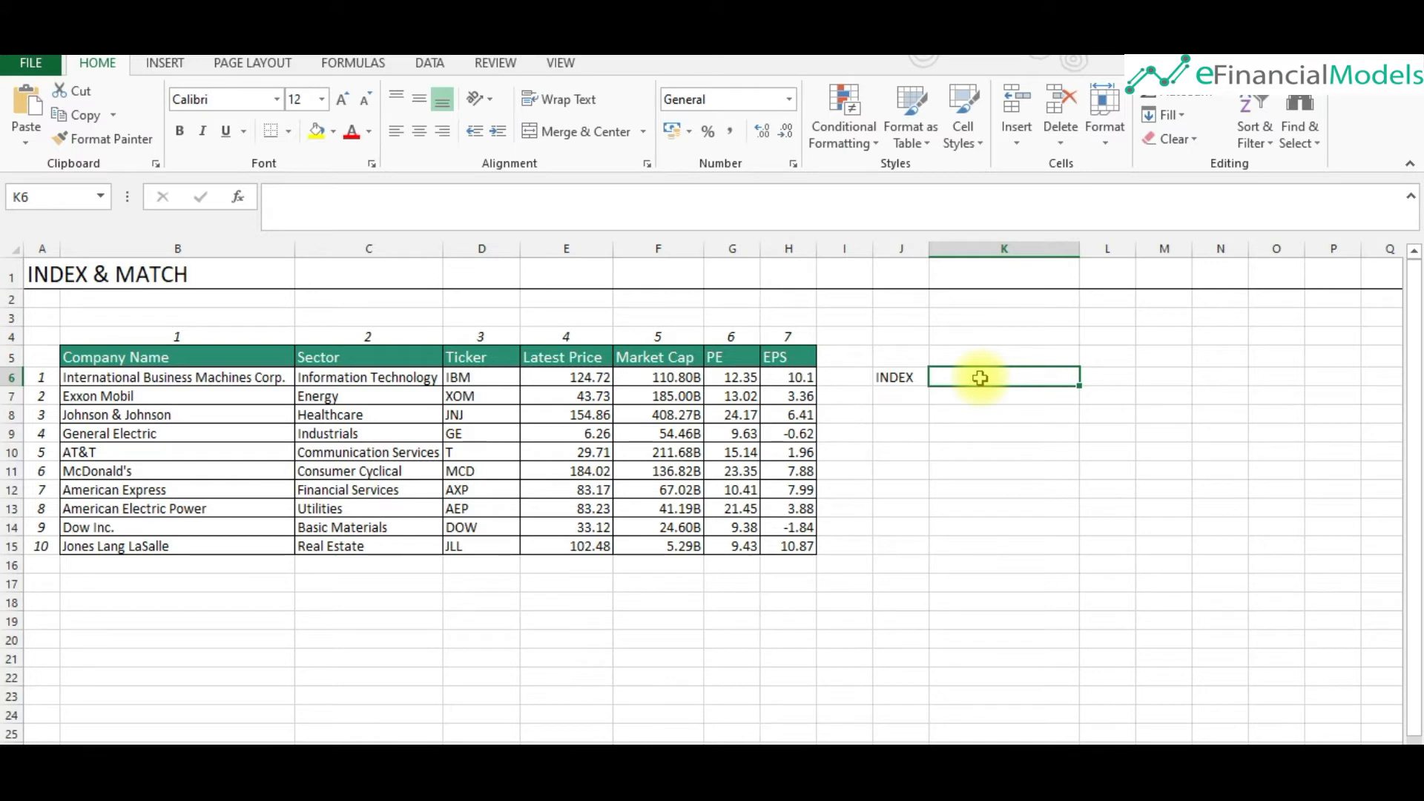
text(=index()
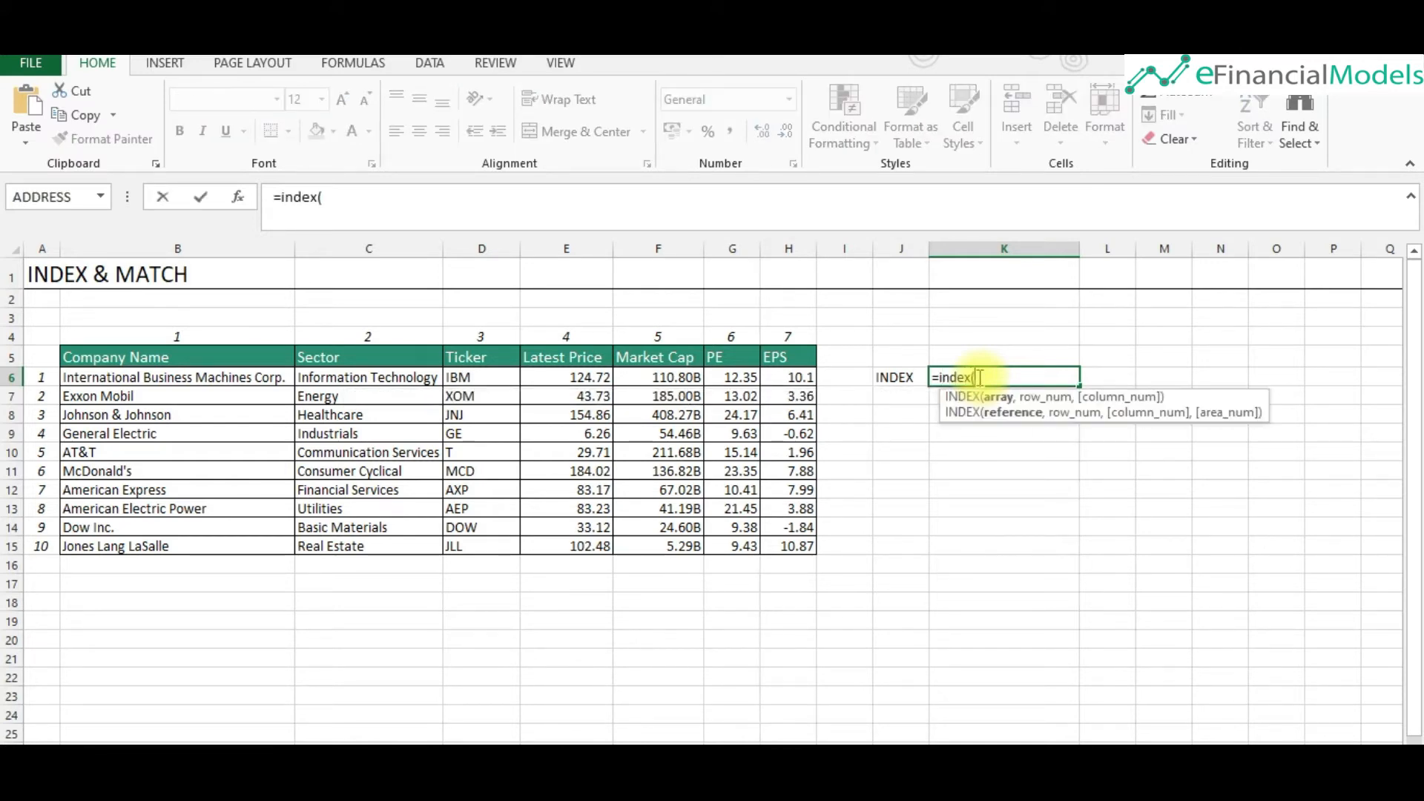
drag(197, 376, 795, 544)
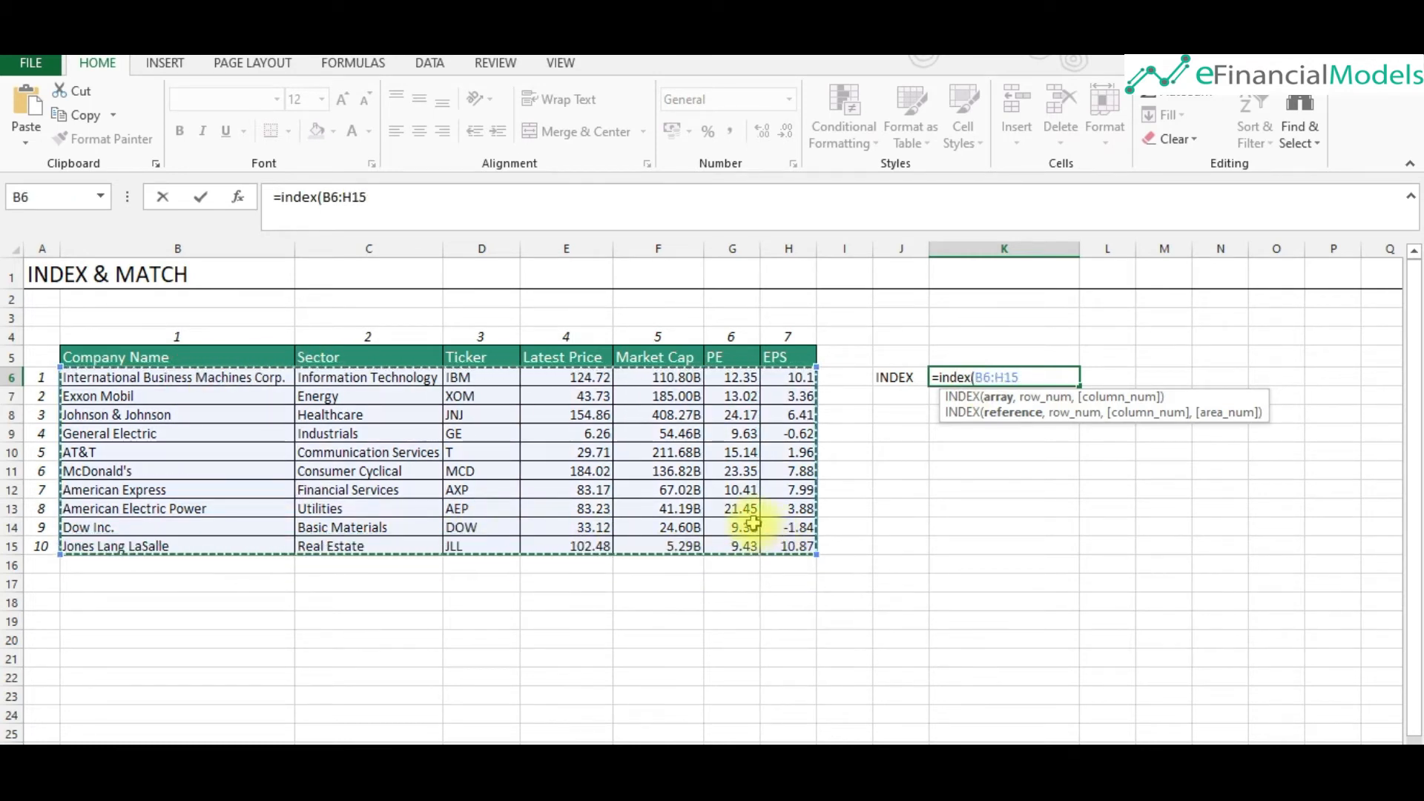
text(,)
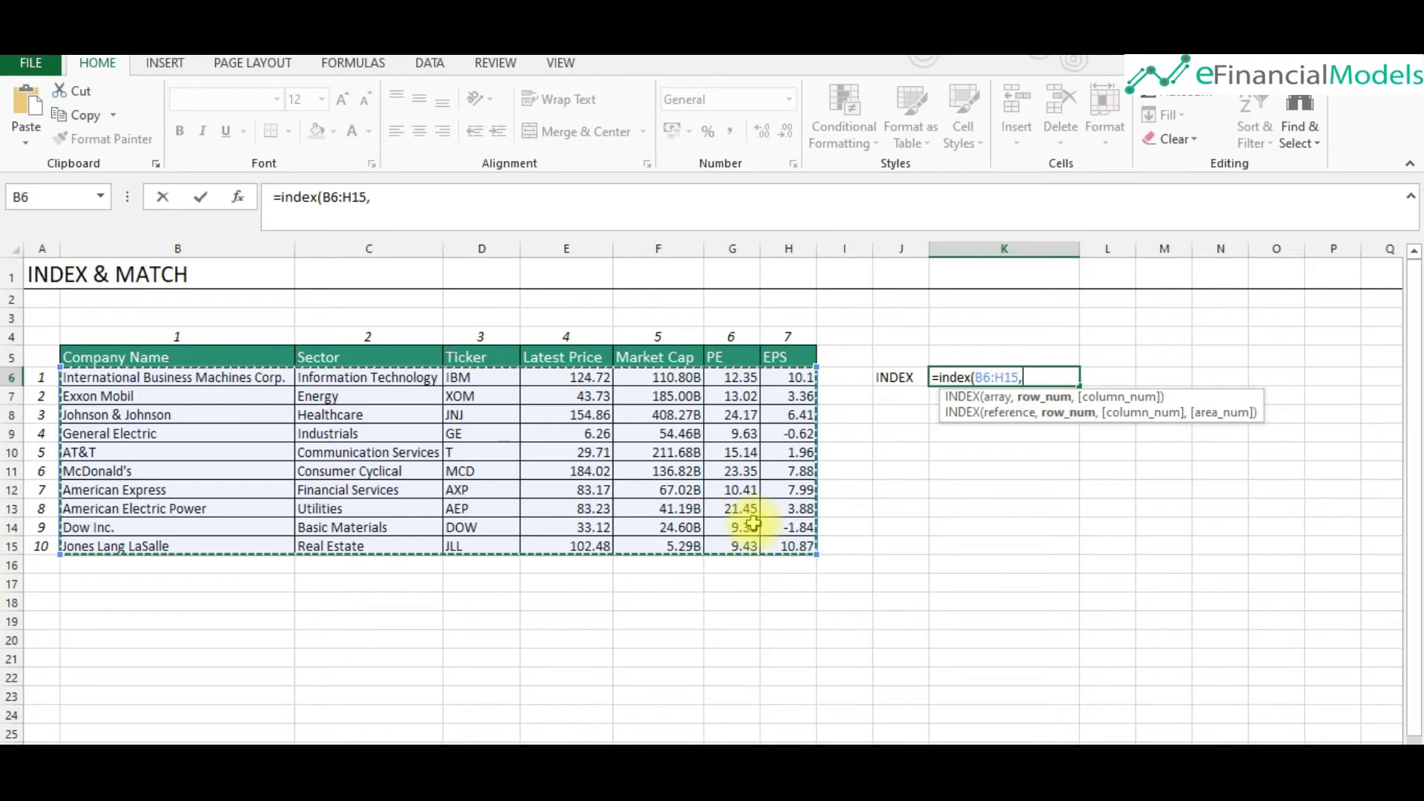
text(2)
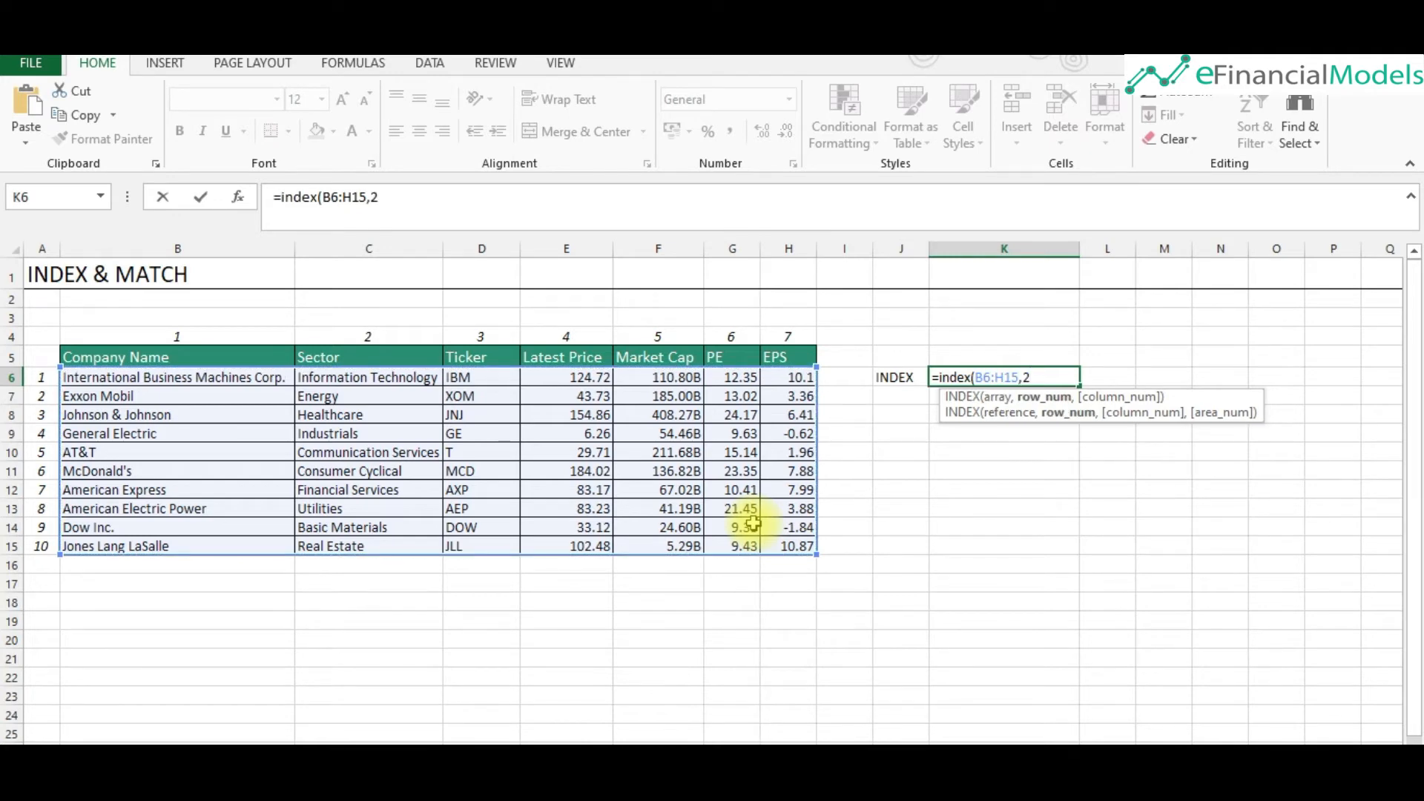
text(,3)
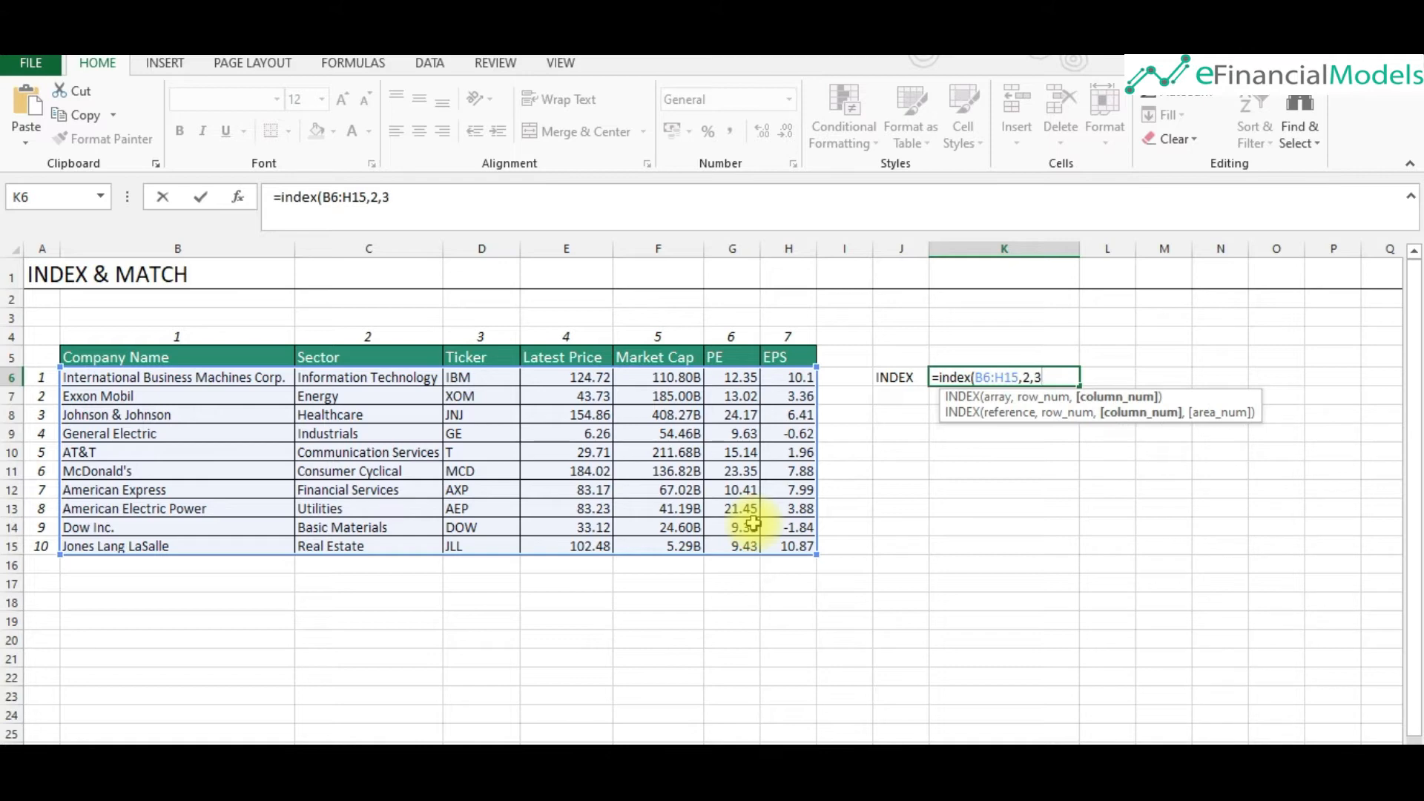
text())
key(Return)
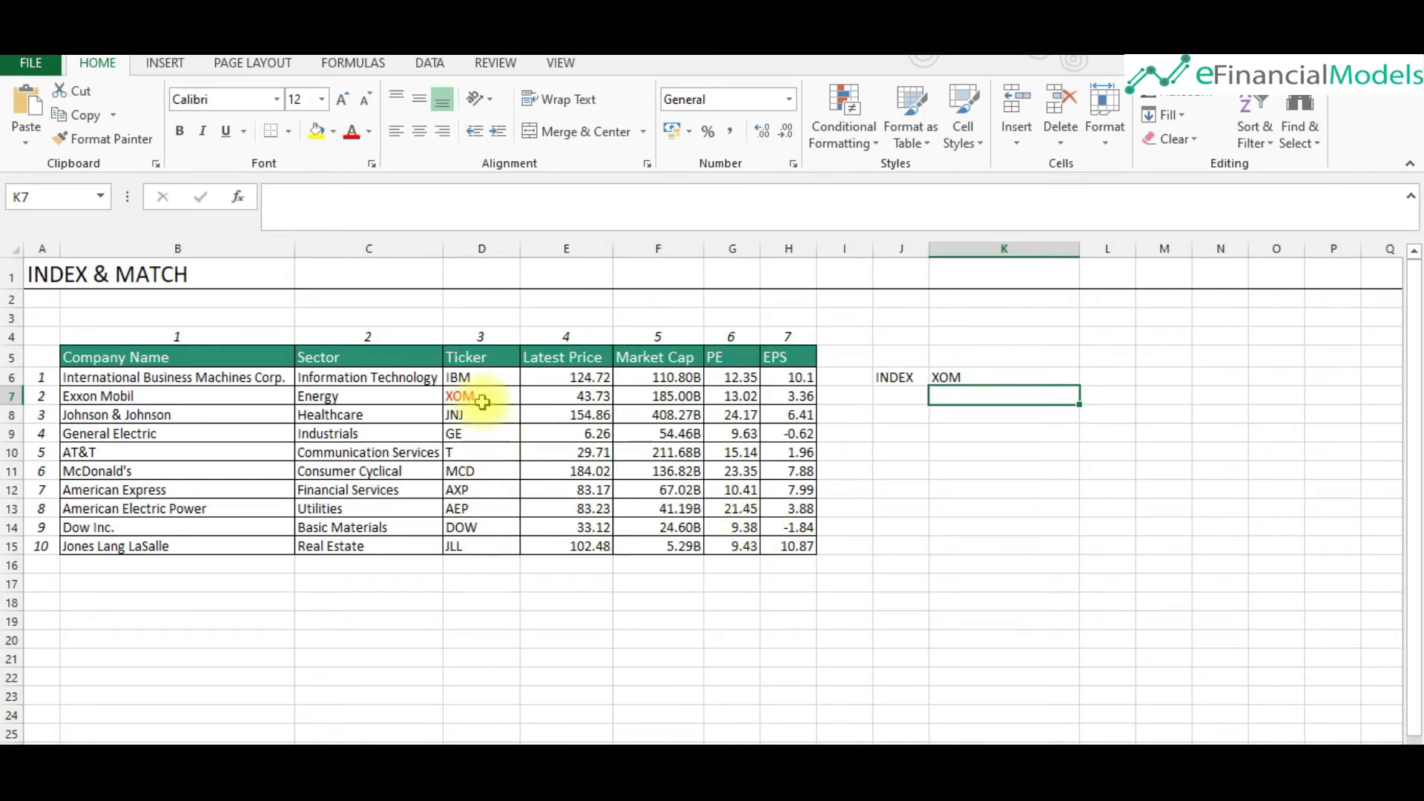
click(1395, 772)
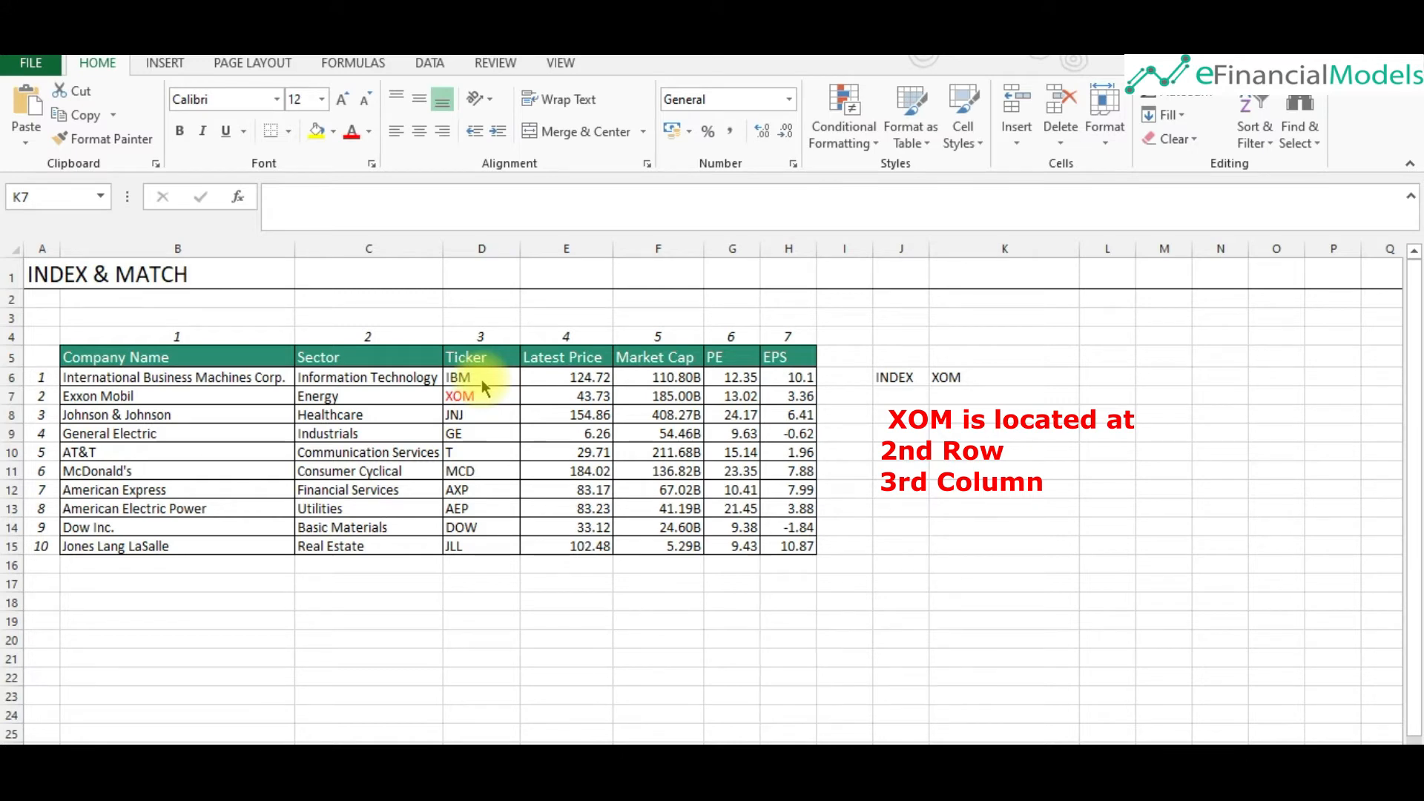
- Replace the formula in K6 with =INDEX(B6:H15,1,2) to return the sector from the table's first row
click(971, 377)
key(Delete)
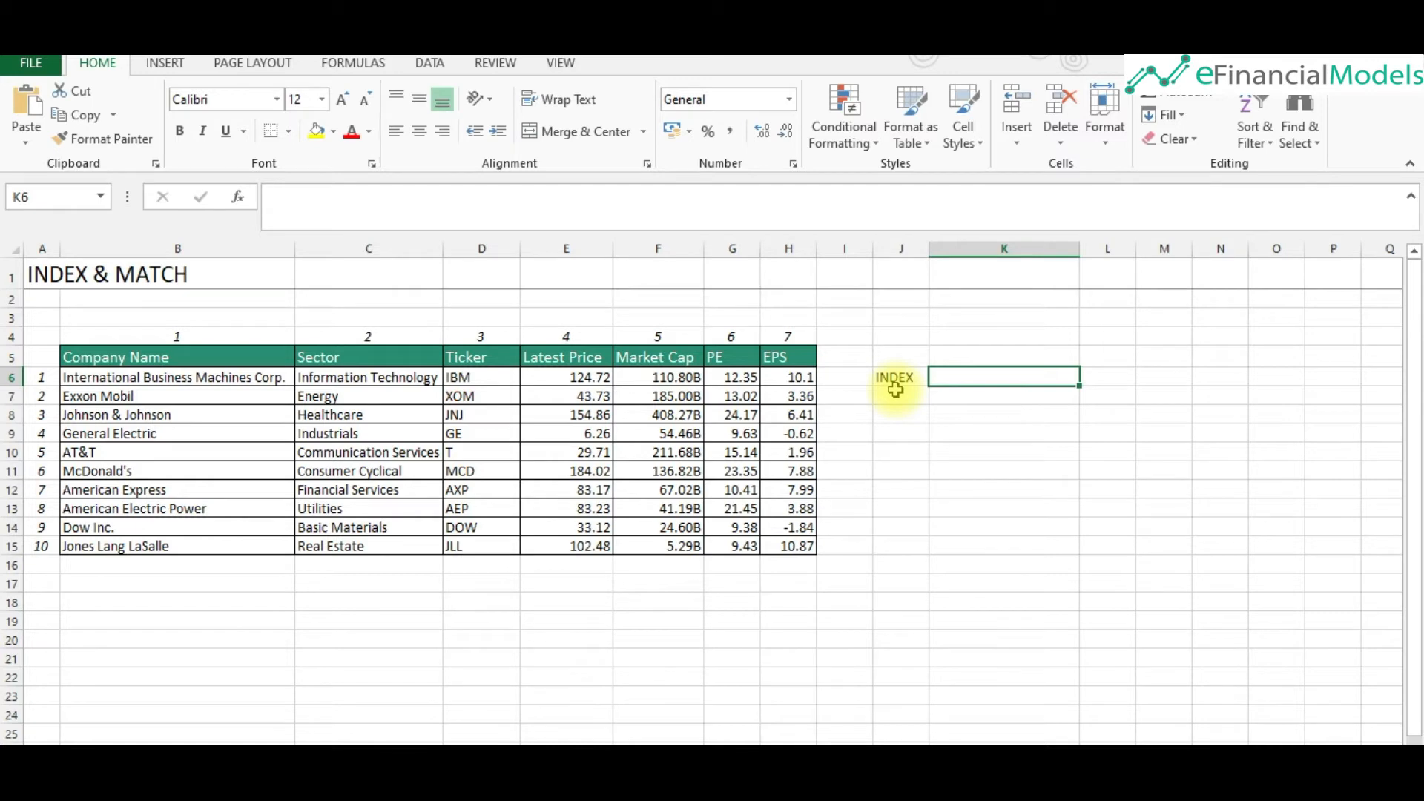
text(=index()
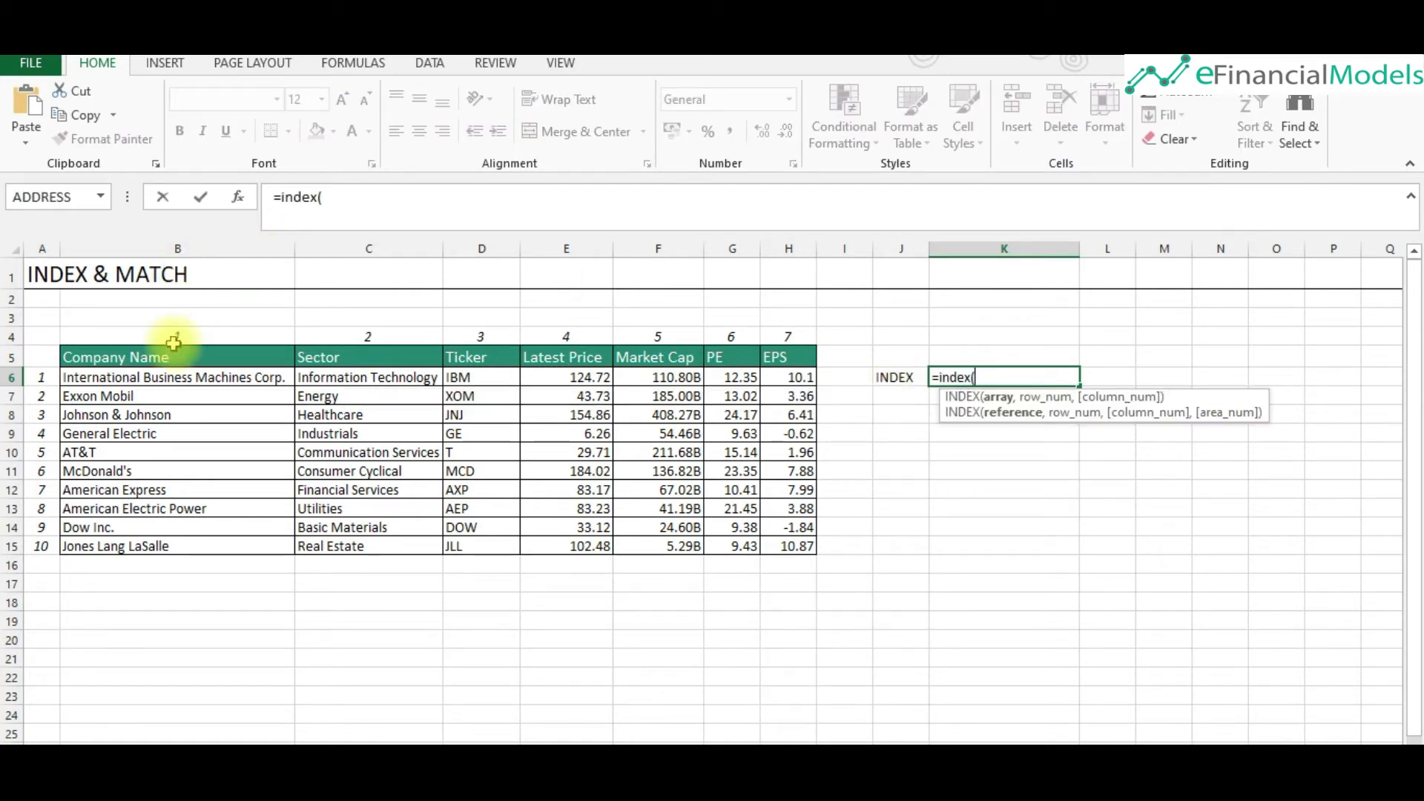
drag(164, 377, 792, 545)
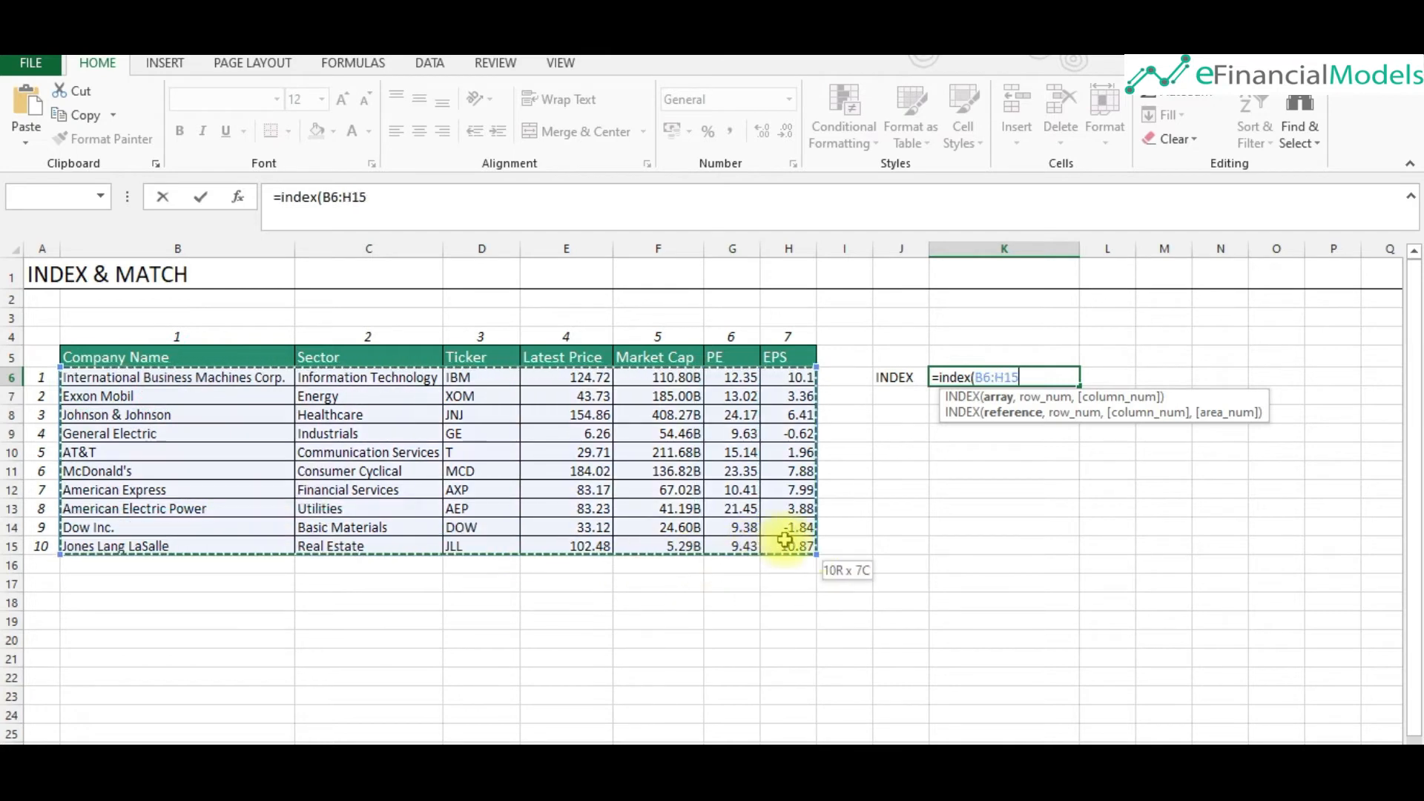
text(,)
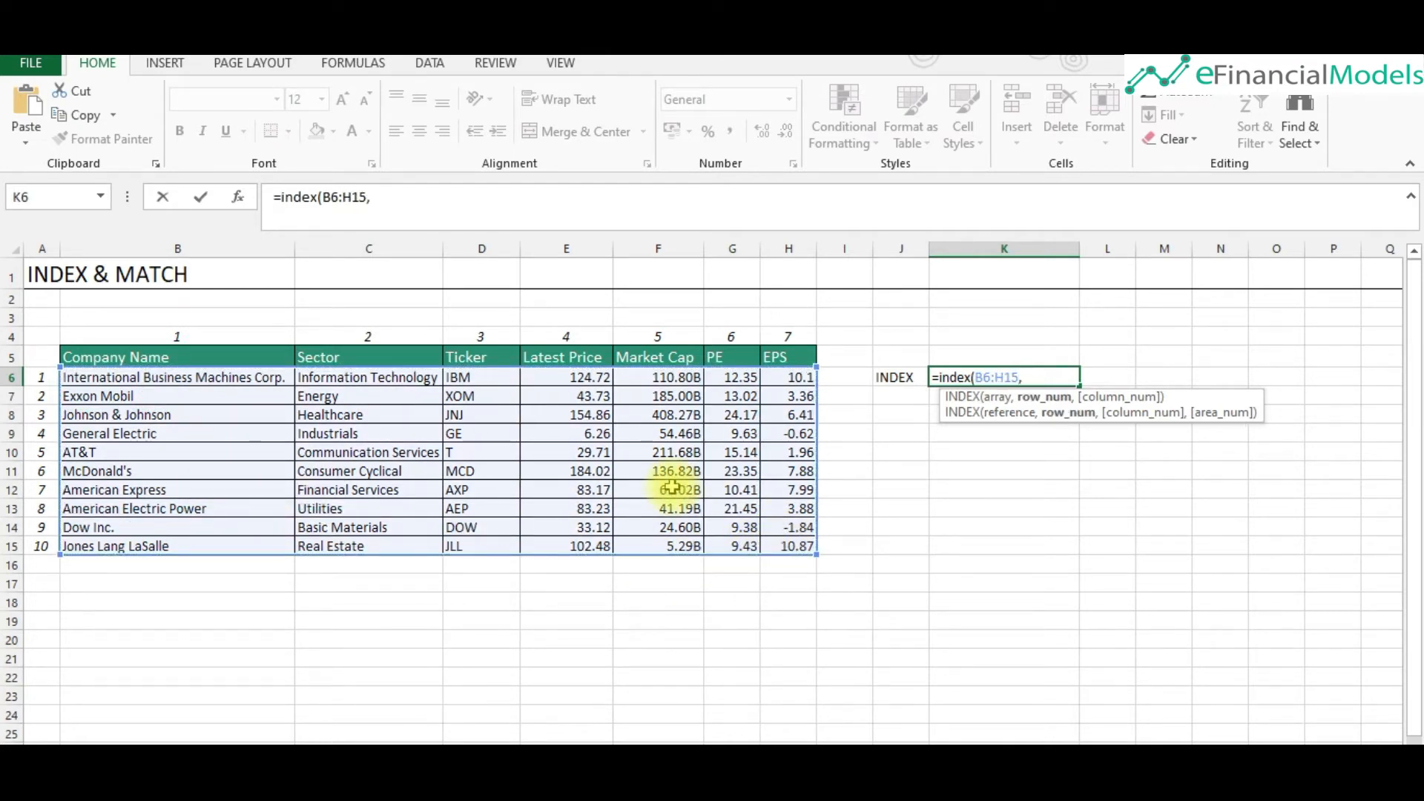
text(1)
text(,2)
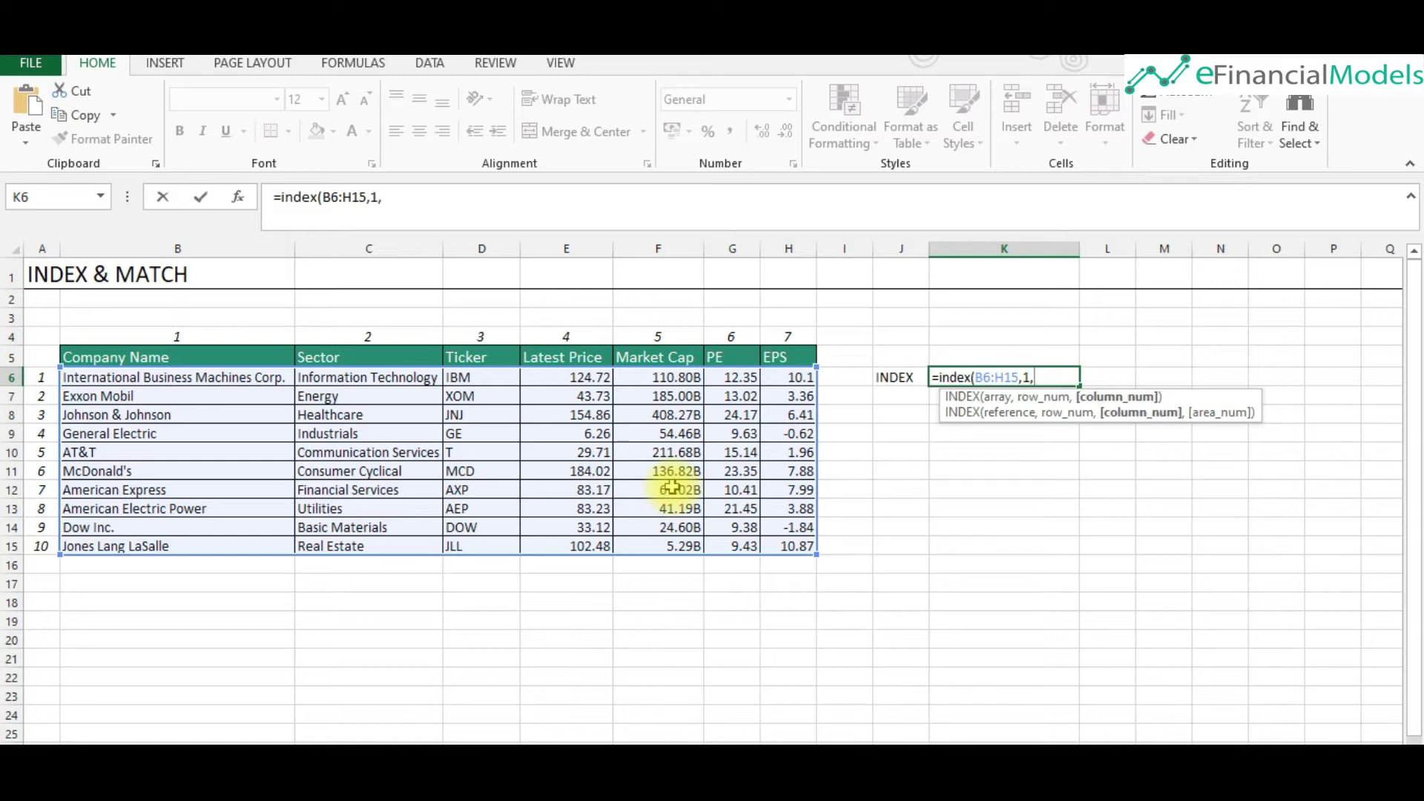
text())
key(Return)
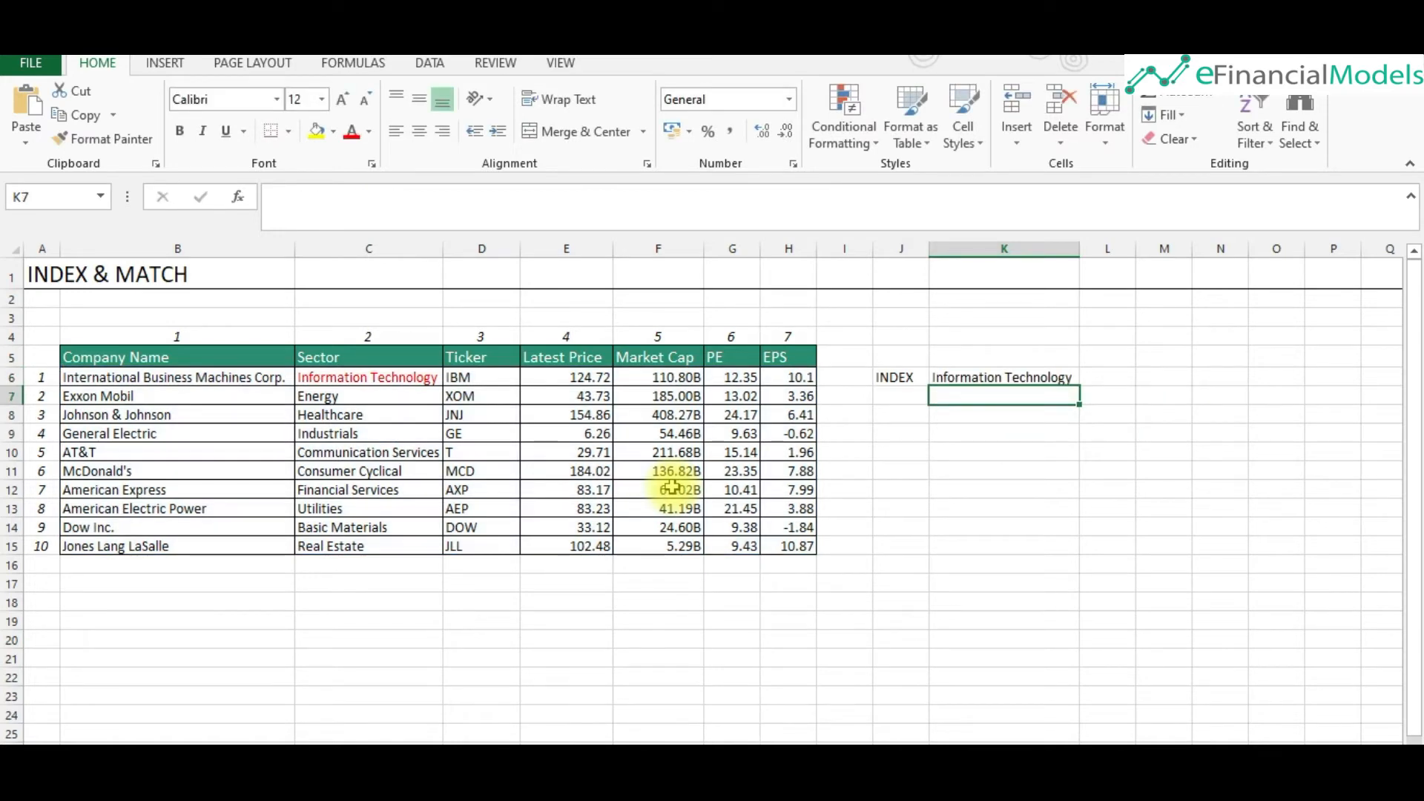
click(963, 375)
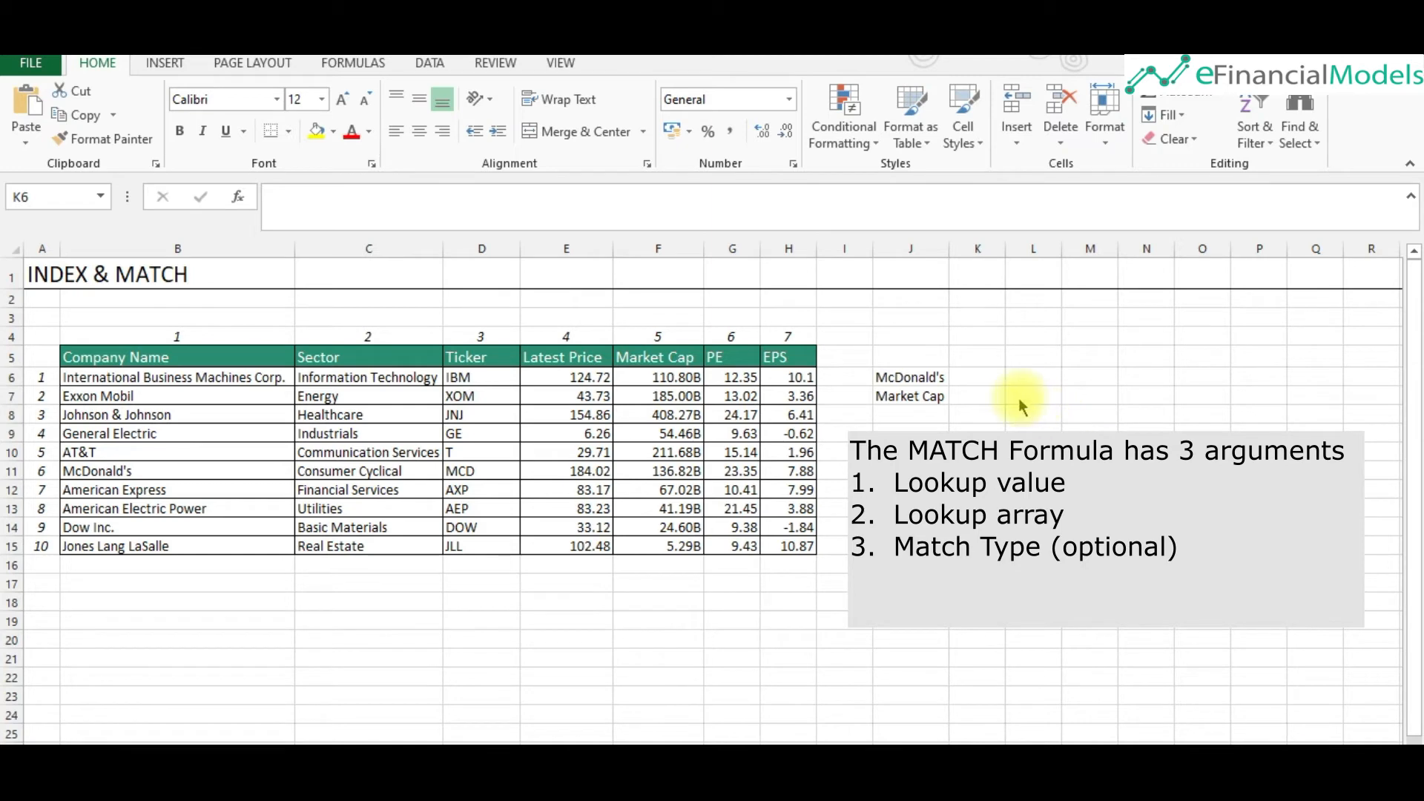
- In K6, enter =MATCH(J6,B6:B15,0) to find the exact-match position of McDonald's among the company names
click(985, 376)
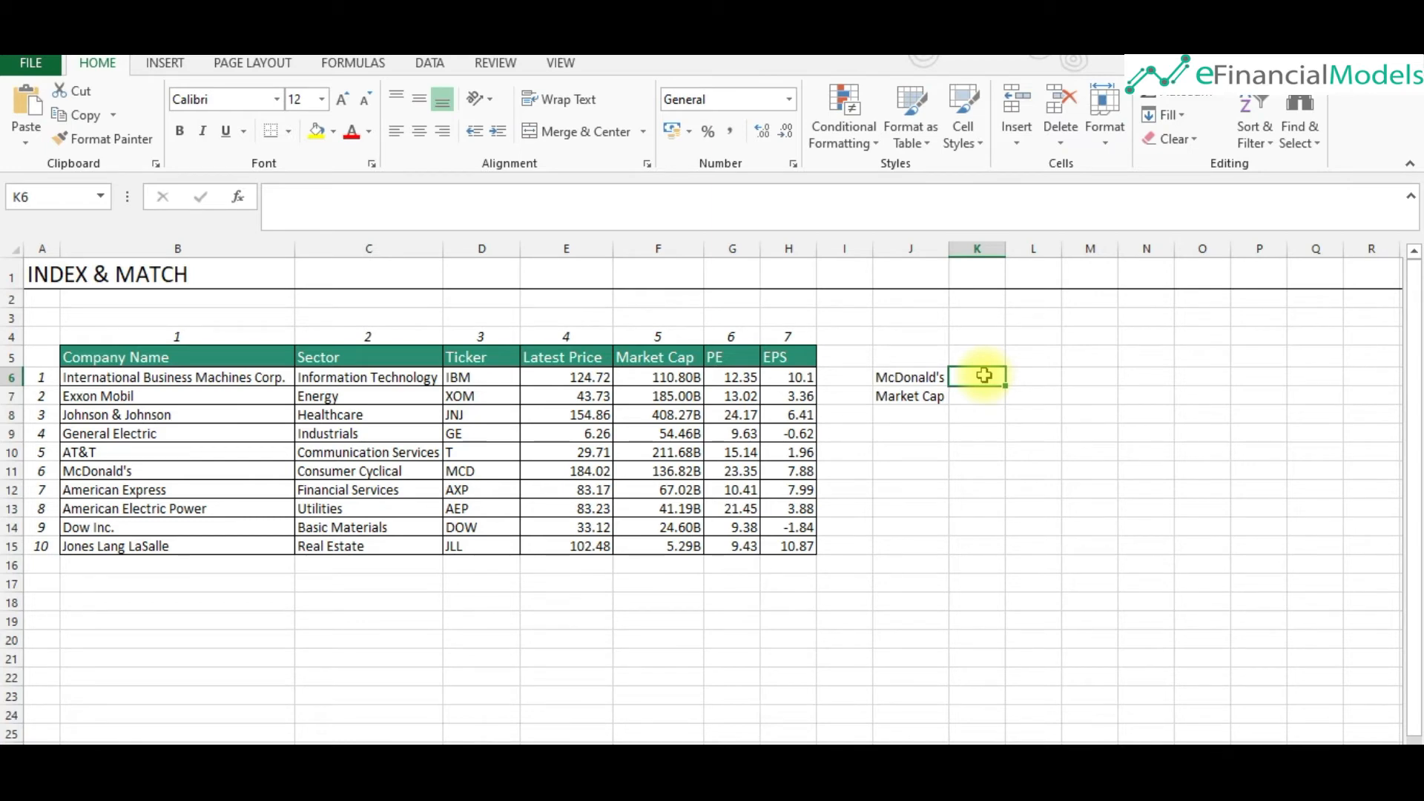
text(=match)
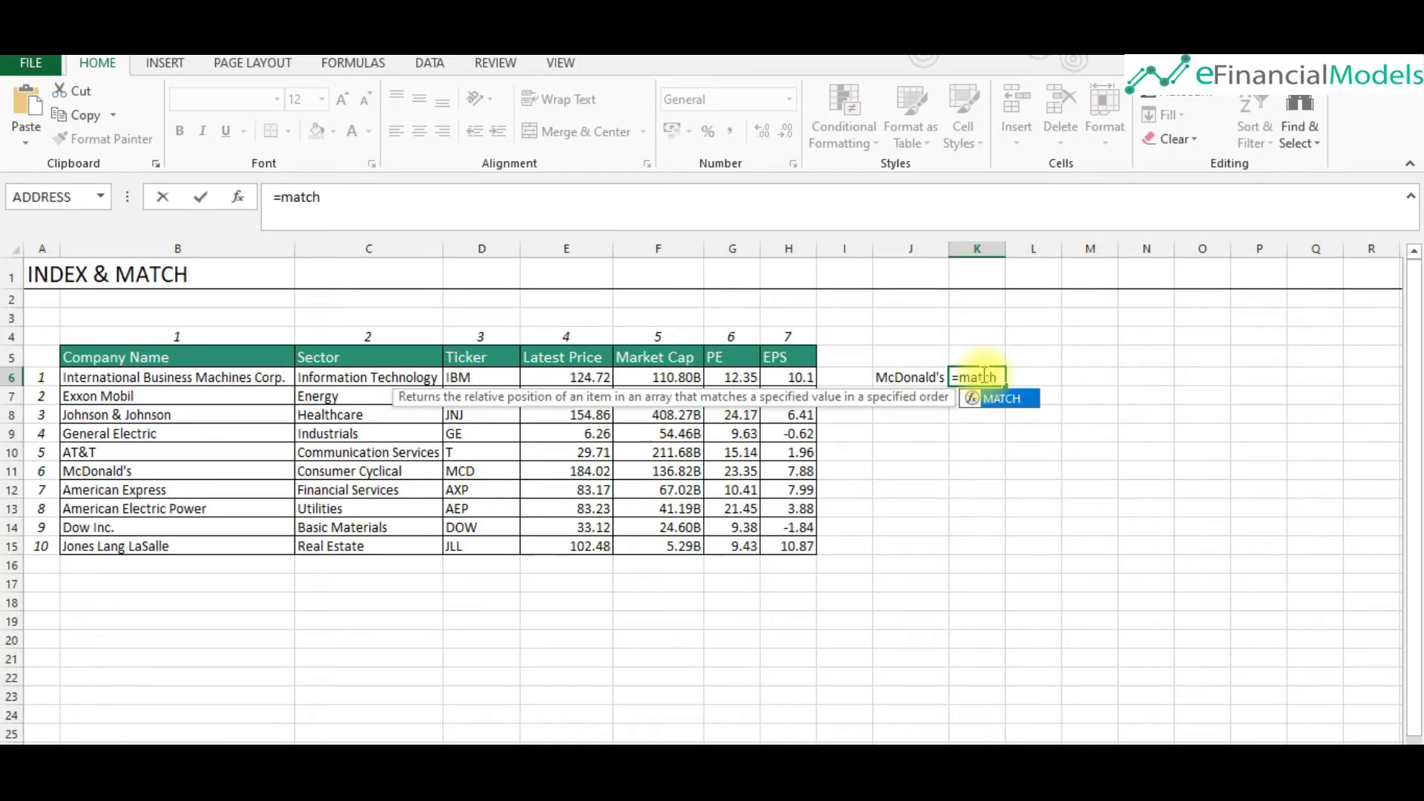
text(()
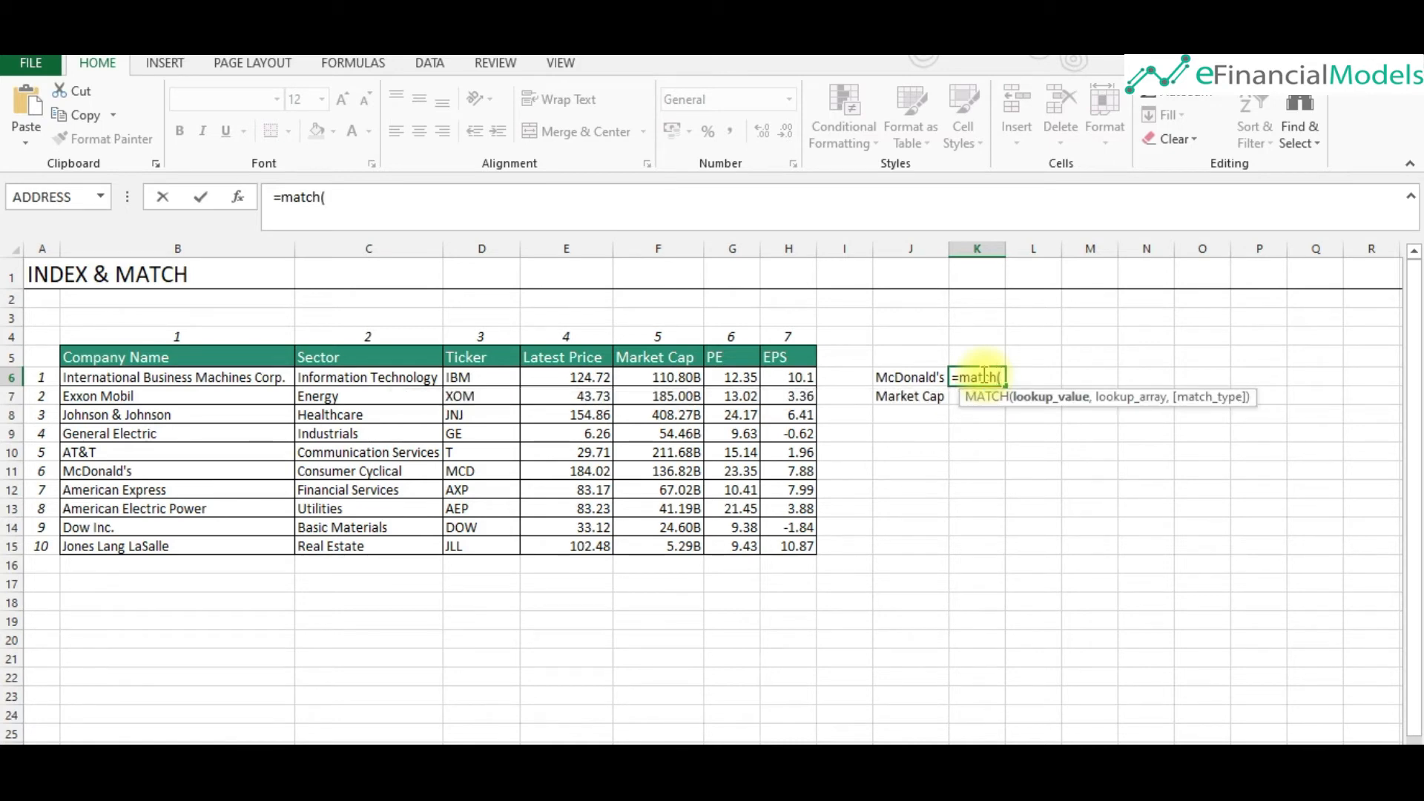
click(902, 377)
text(,)
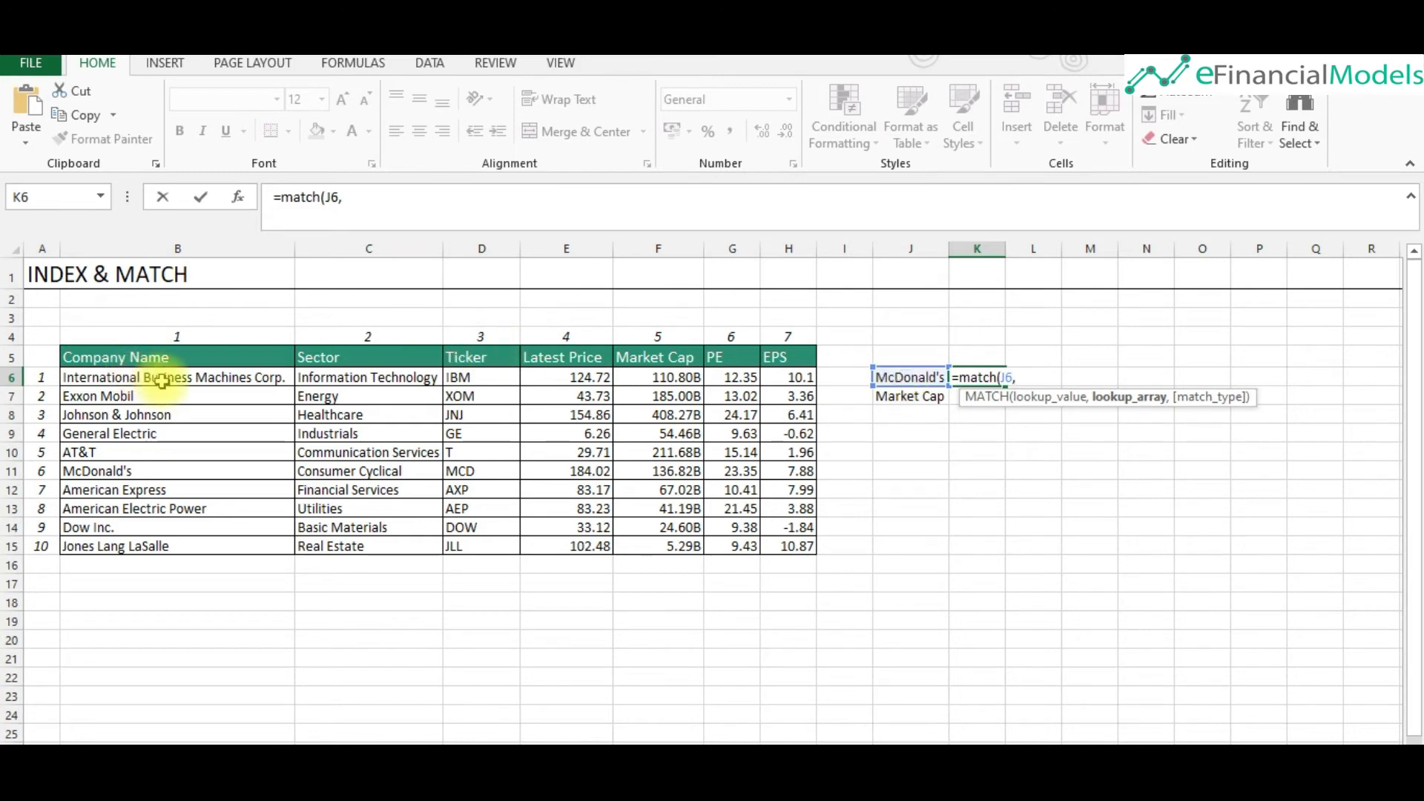
drag(152, 377, 149, 554)
text(,)
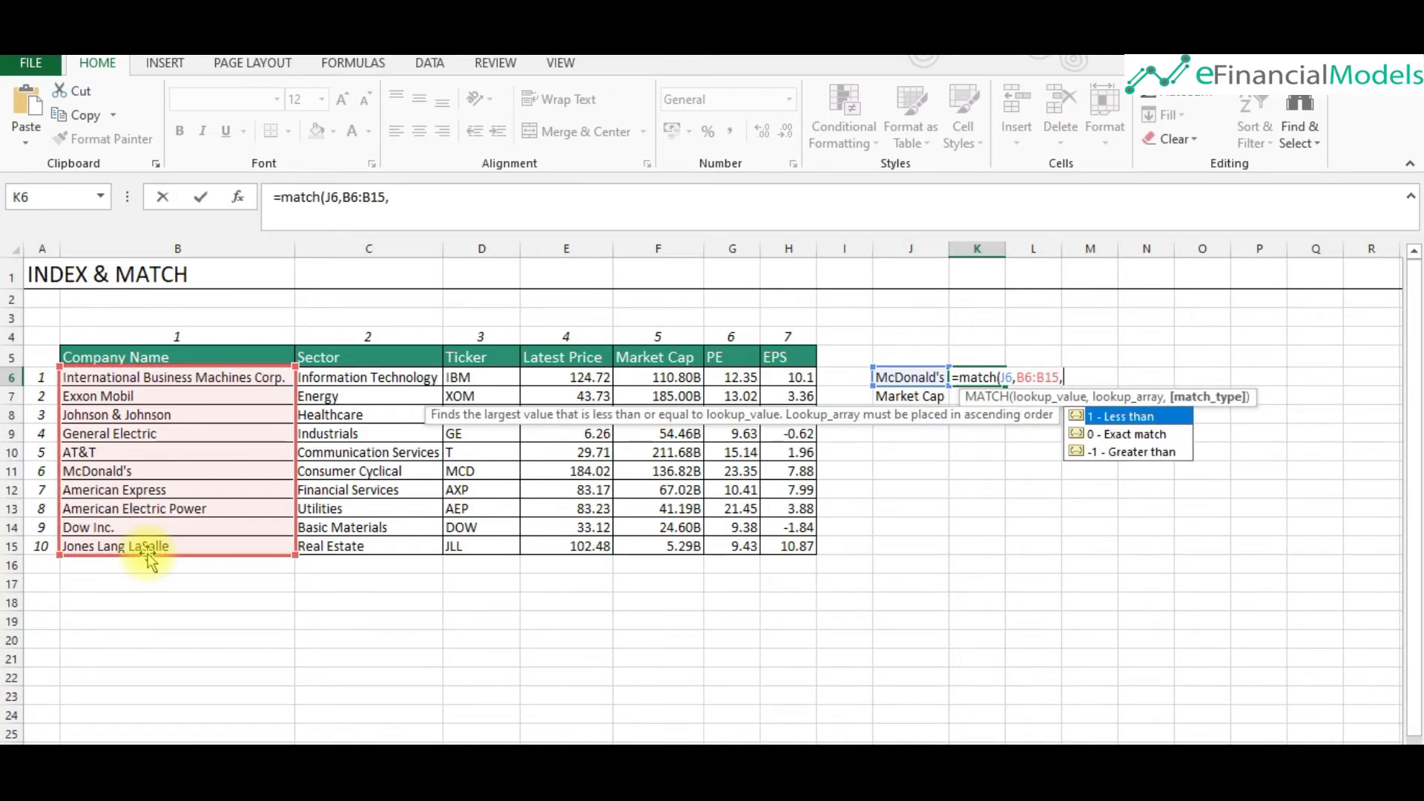
text(0))
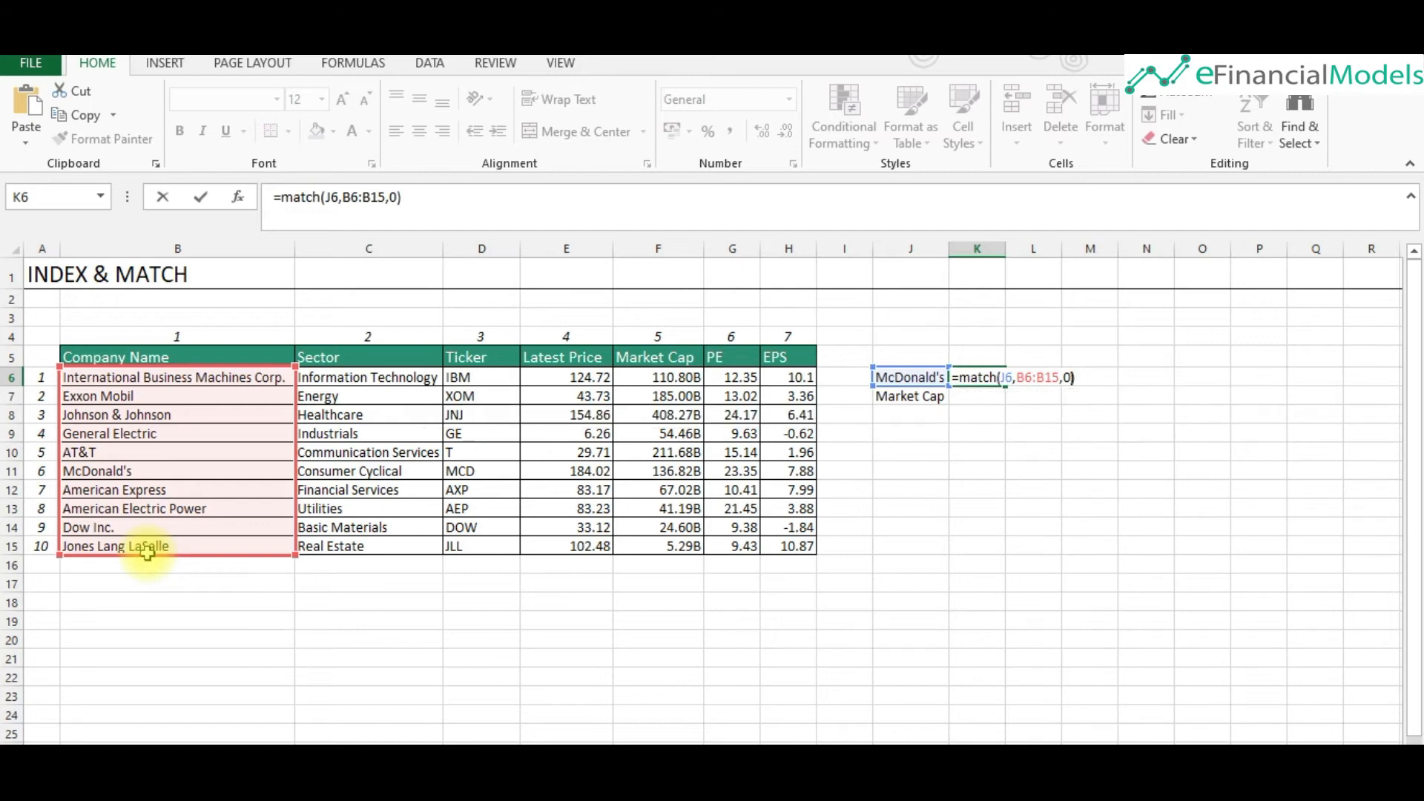
key(Return)
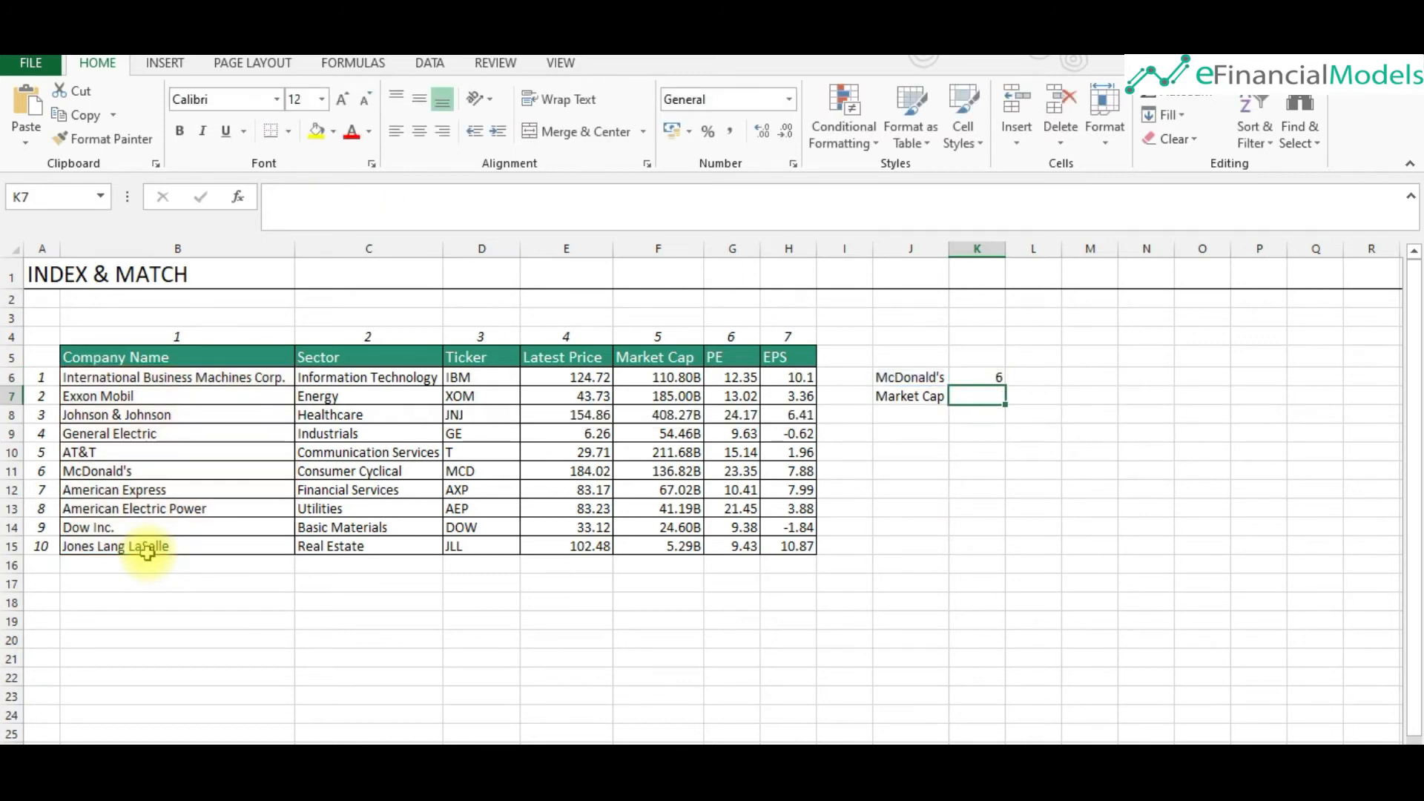
click(979, 380)
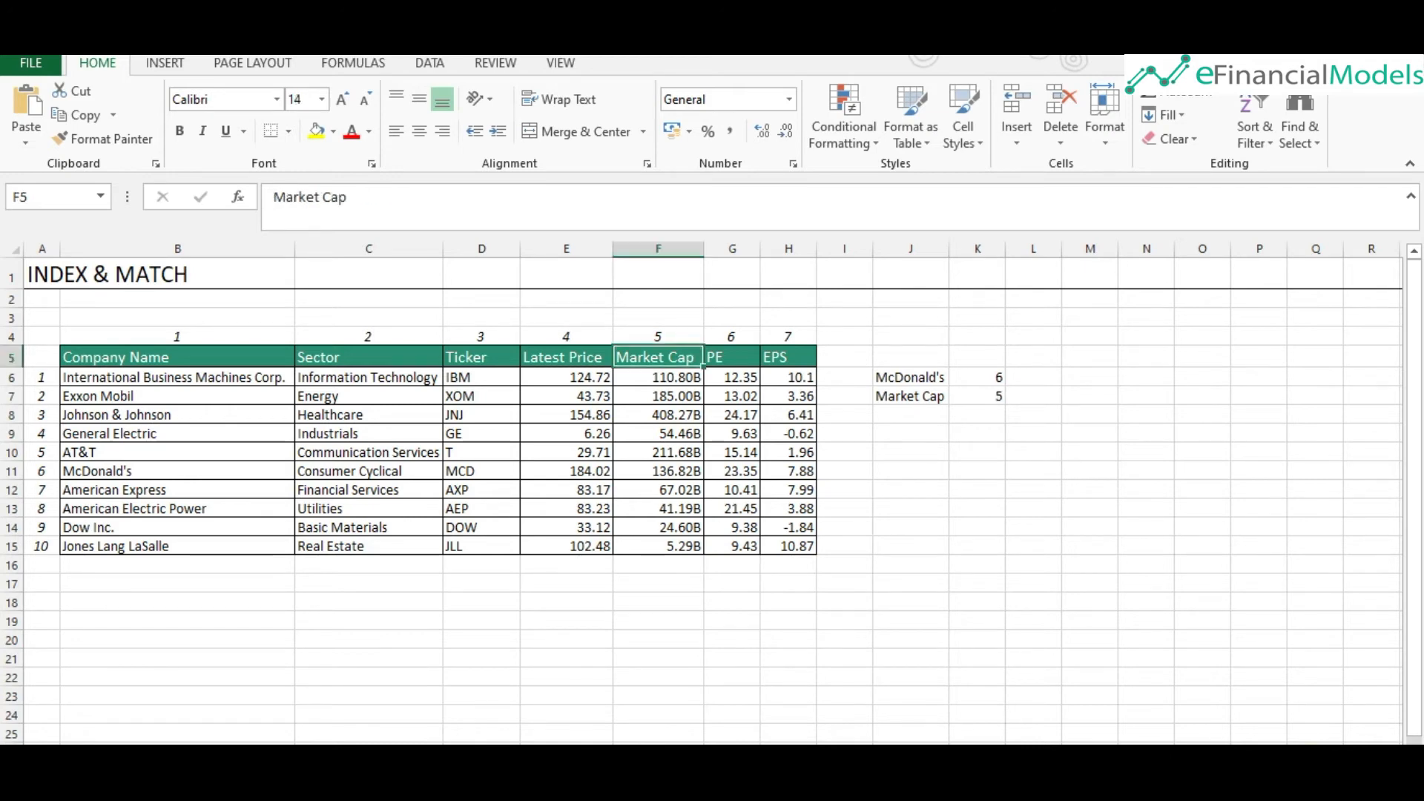
- In K7, enter =MATCH(J7,B5:H5,0) to find the exact-match position of Market Cap in the header row
click(974, 400)
text(=)
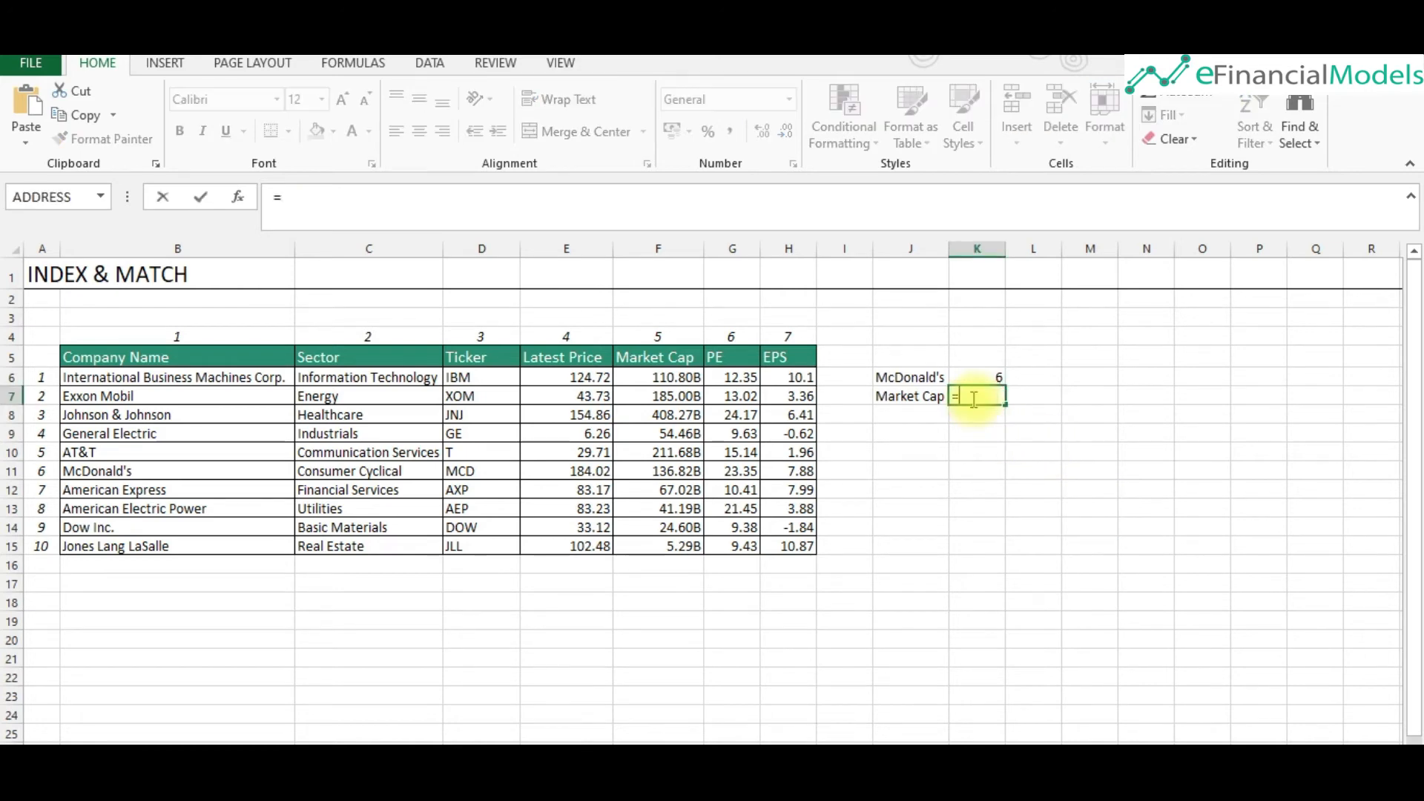
text(match()
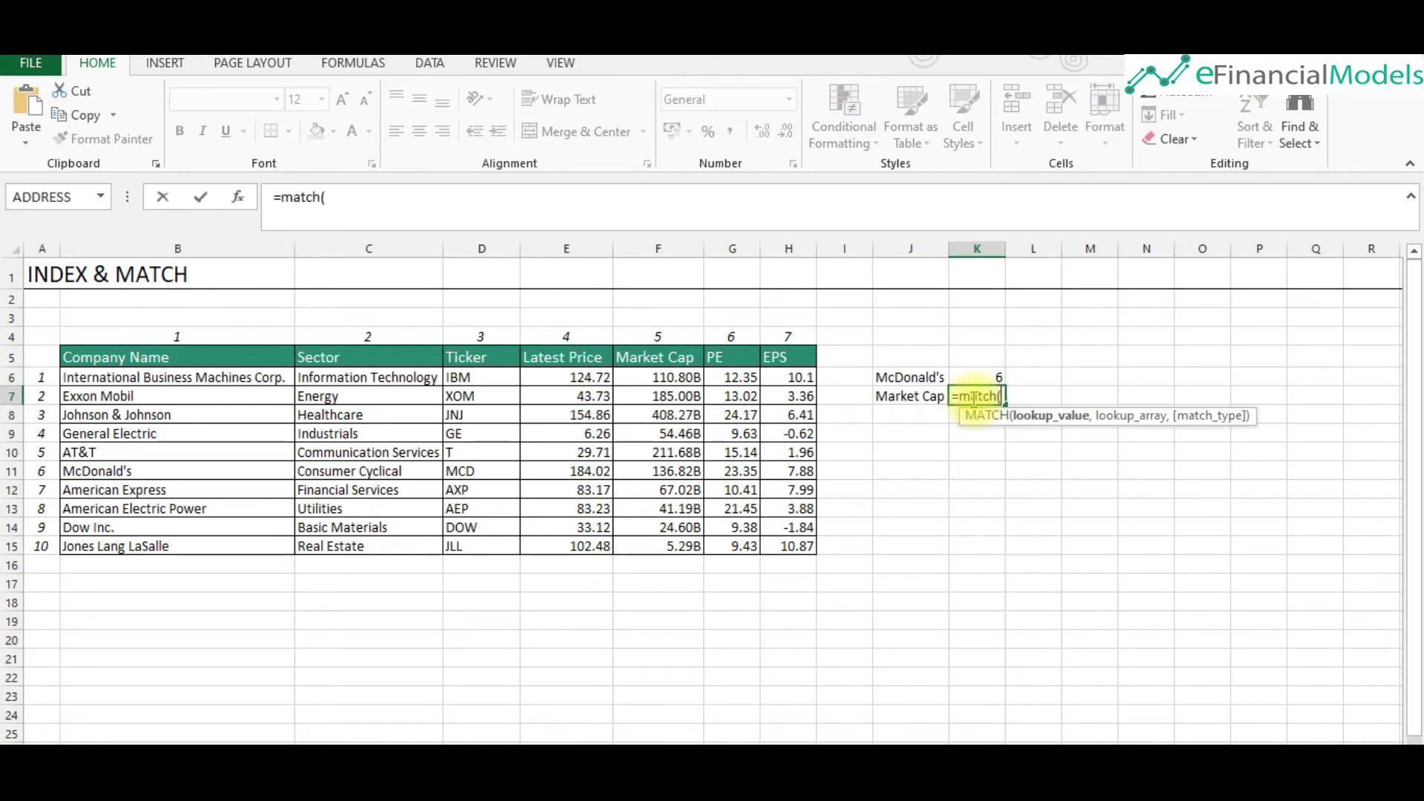
click(906, 399)
text(,)
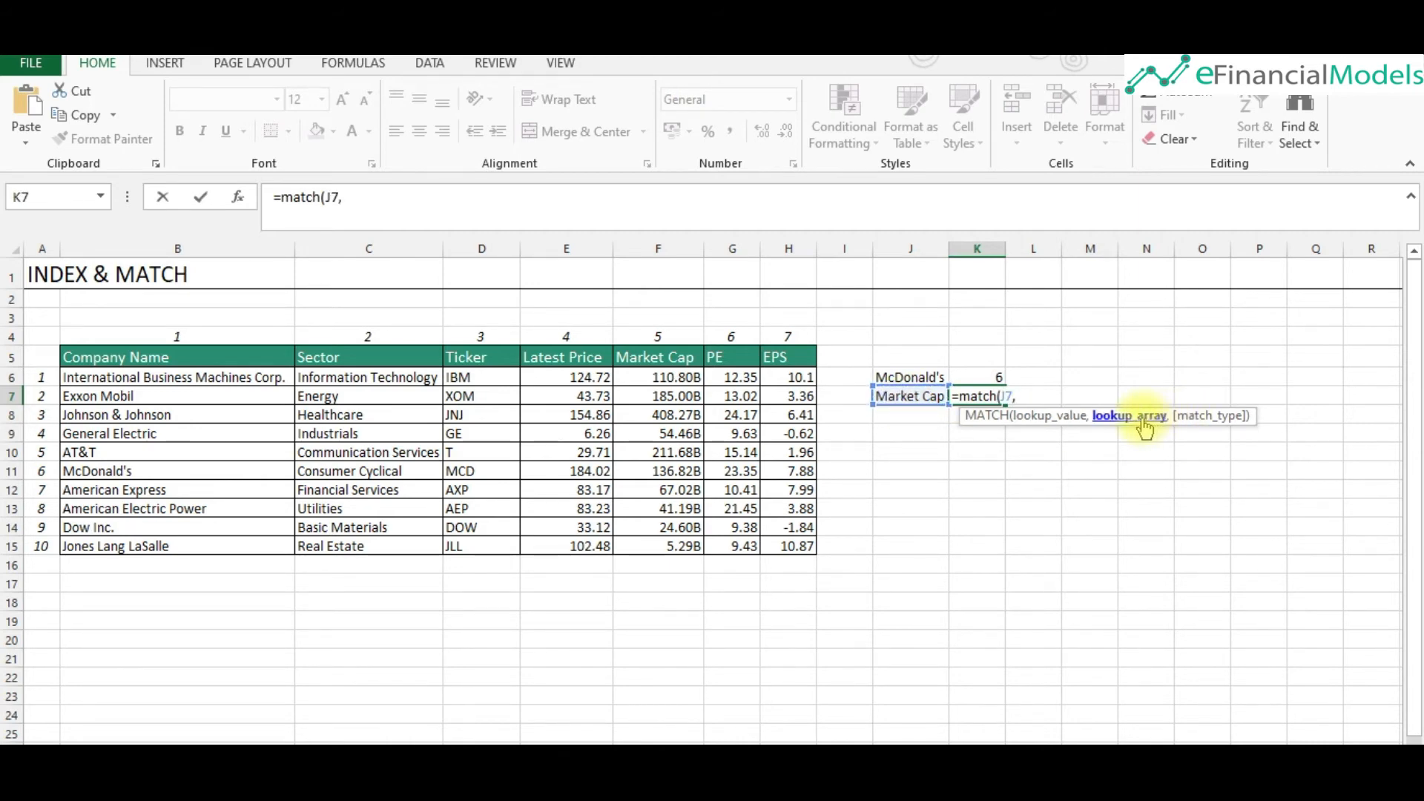
drag(154, 358, 776, 355)
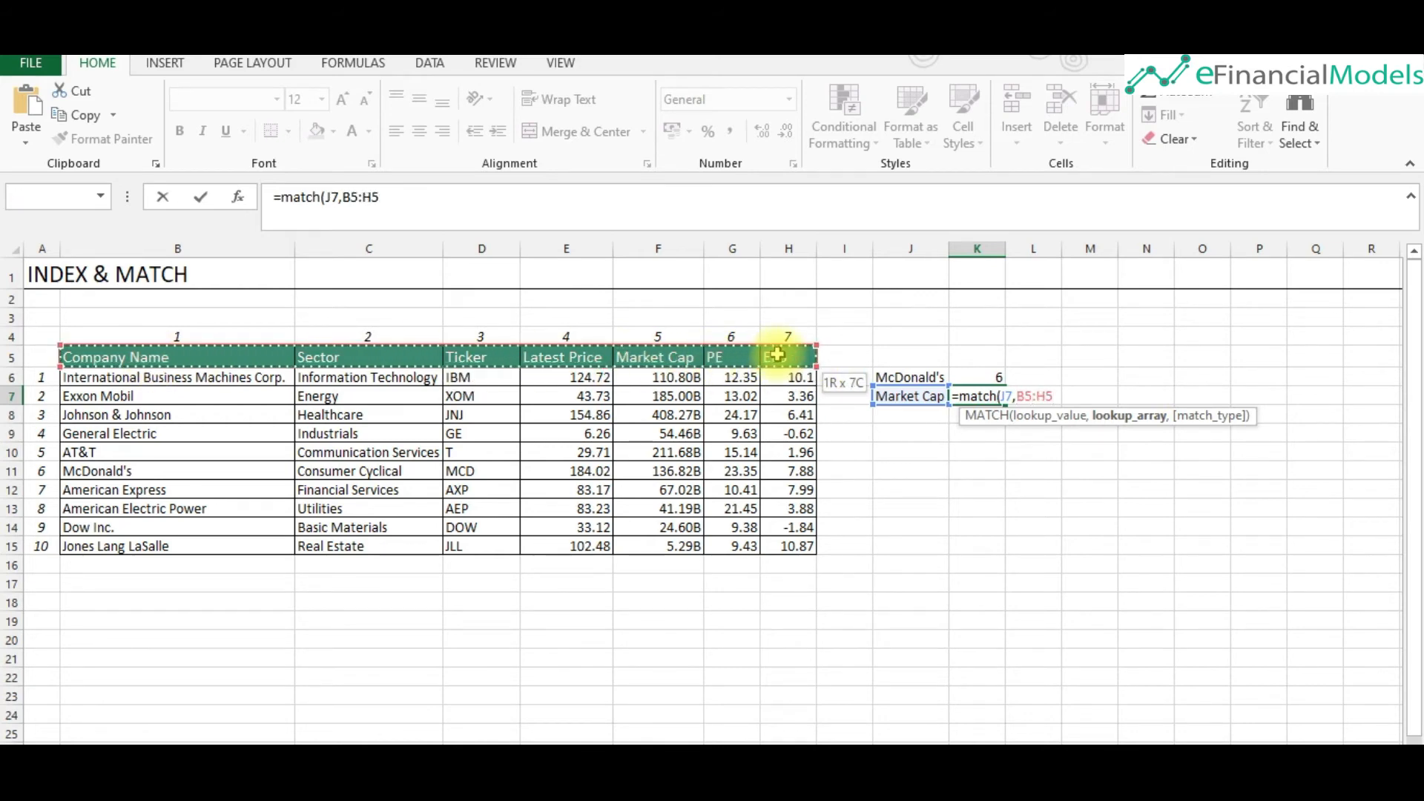
text(,)
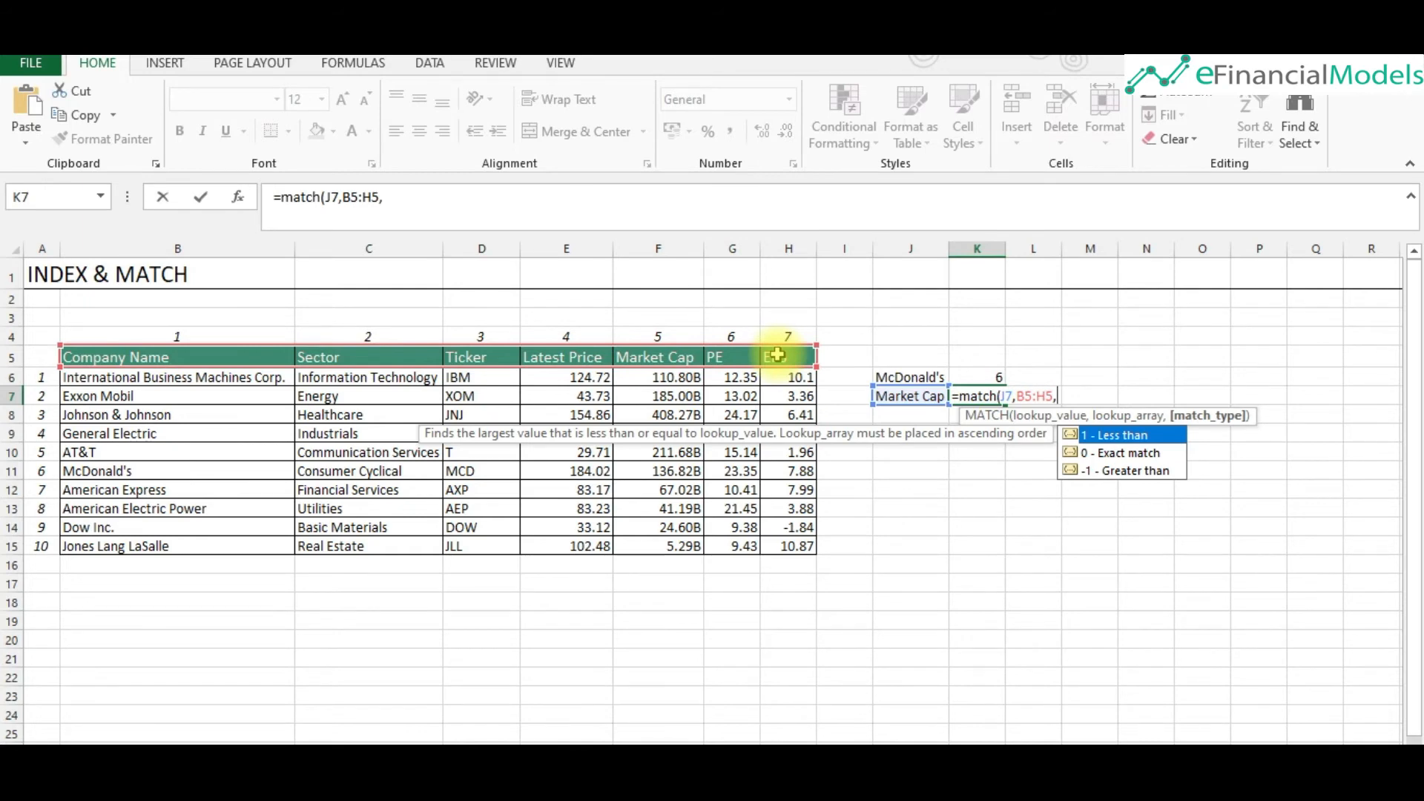
text(0))
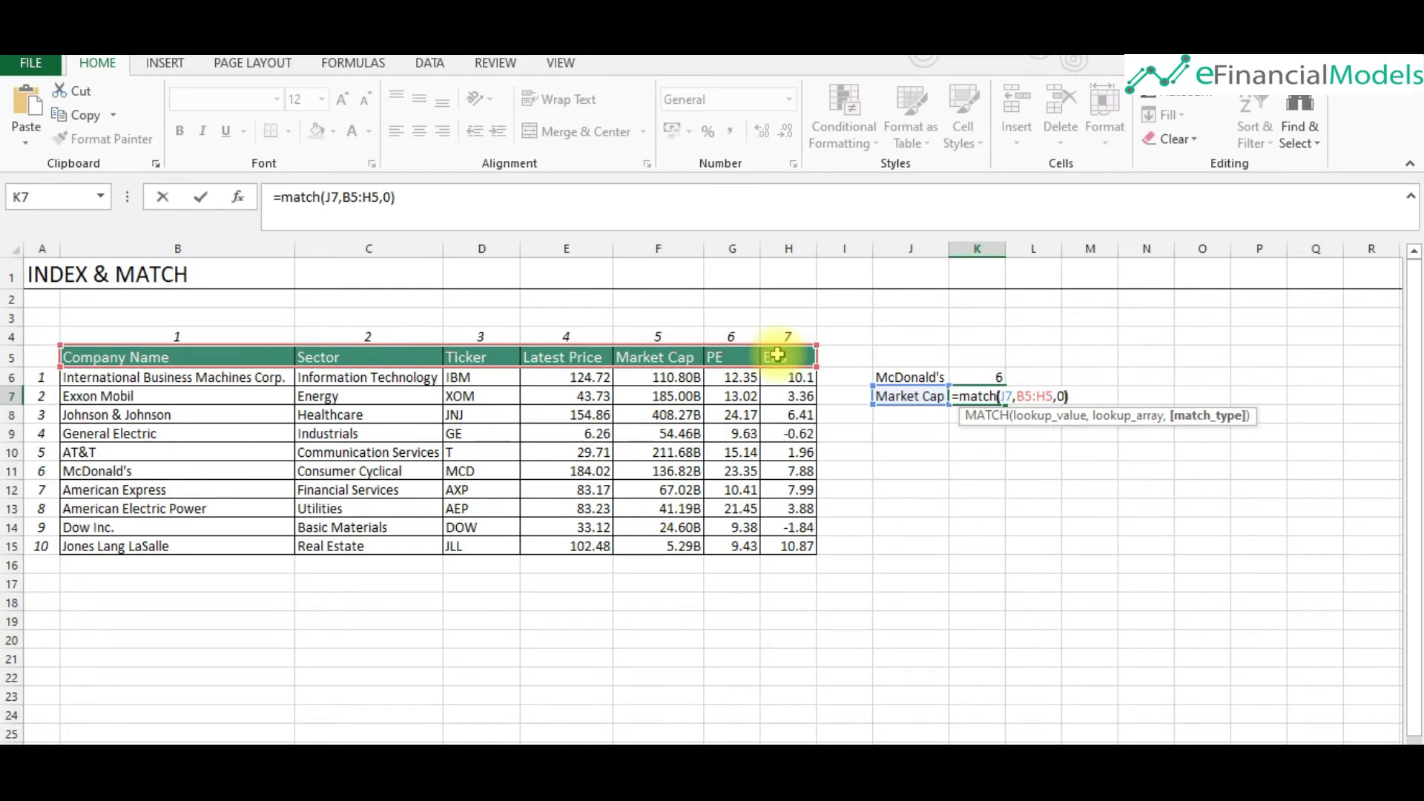
key(Return)
key(Up)
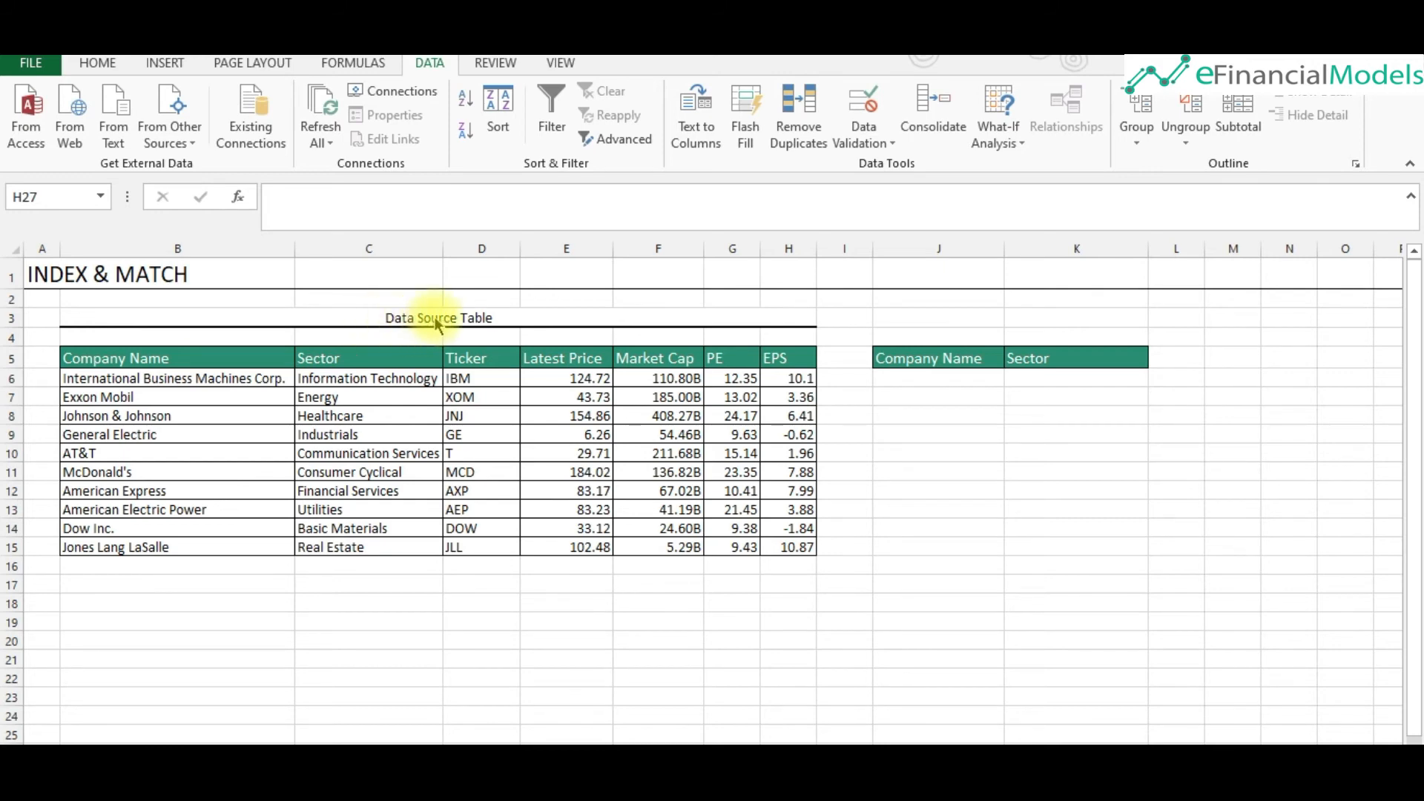
- Add a list validation to J6 with source =$B$6:$B$15, and choose Exxon Mobil as its company name
click(931, 379)
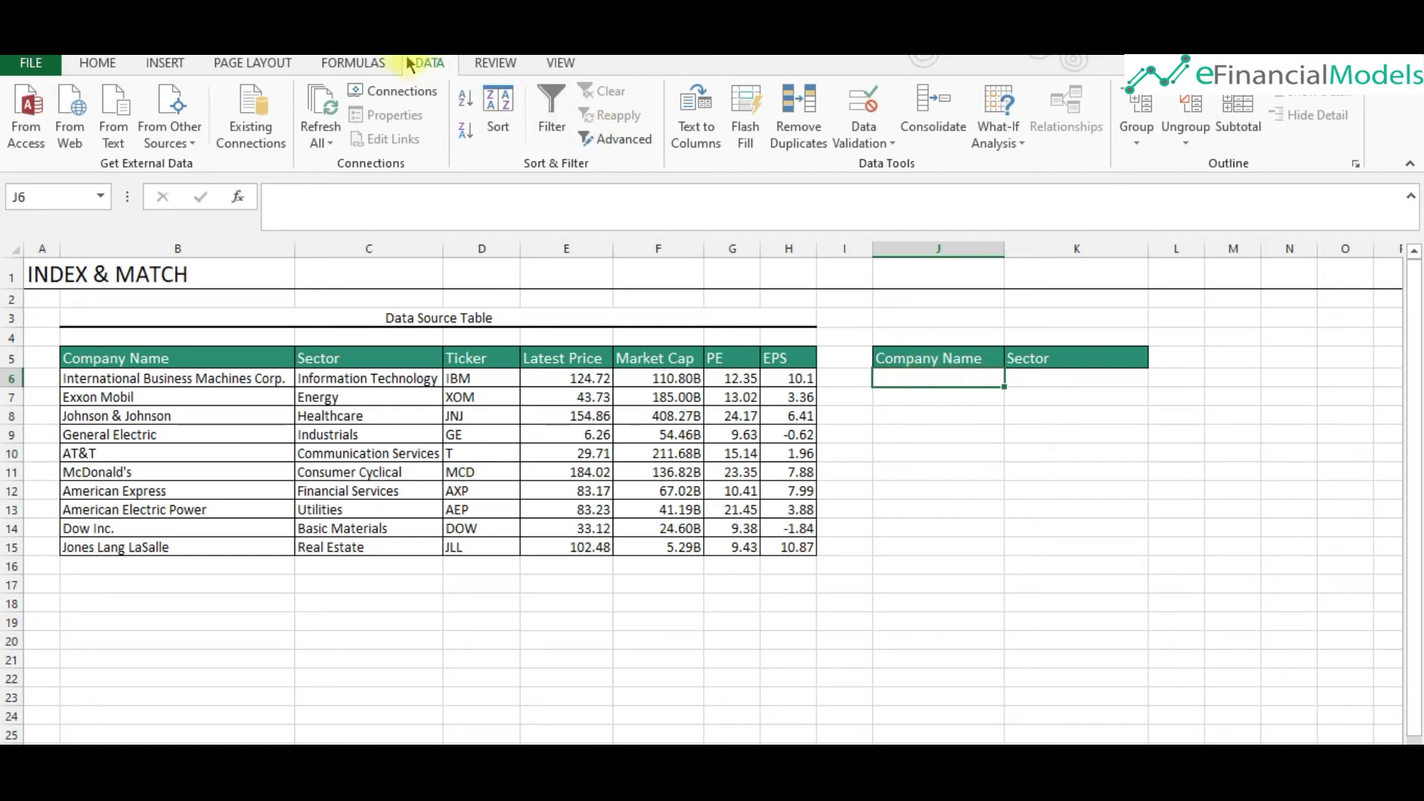
click(886, 151)
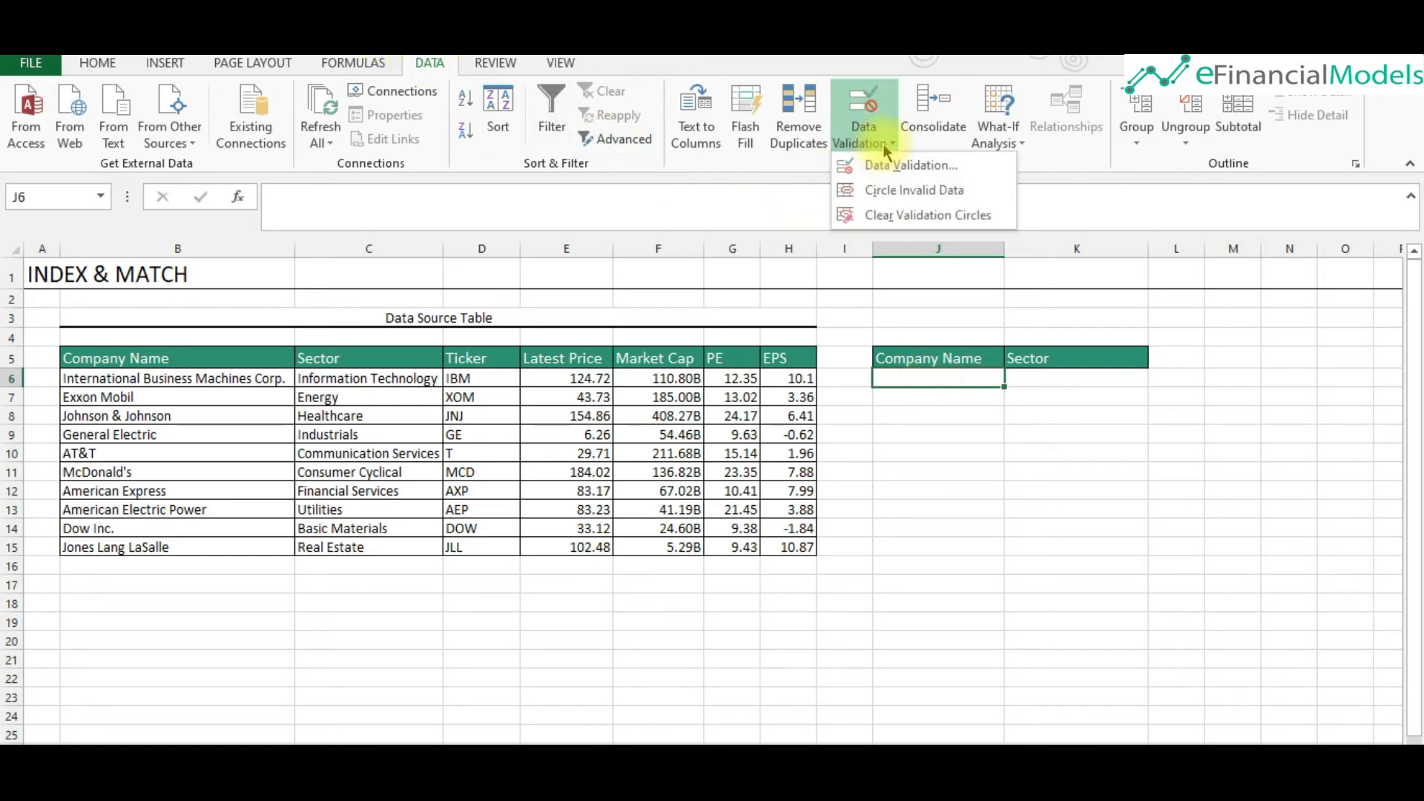
click(891, 159)
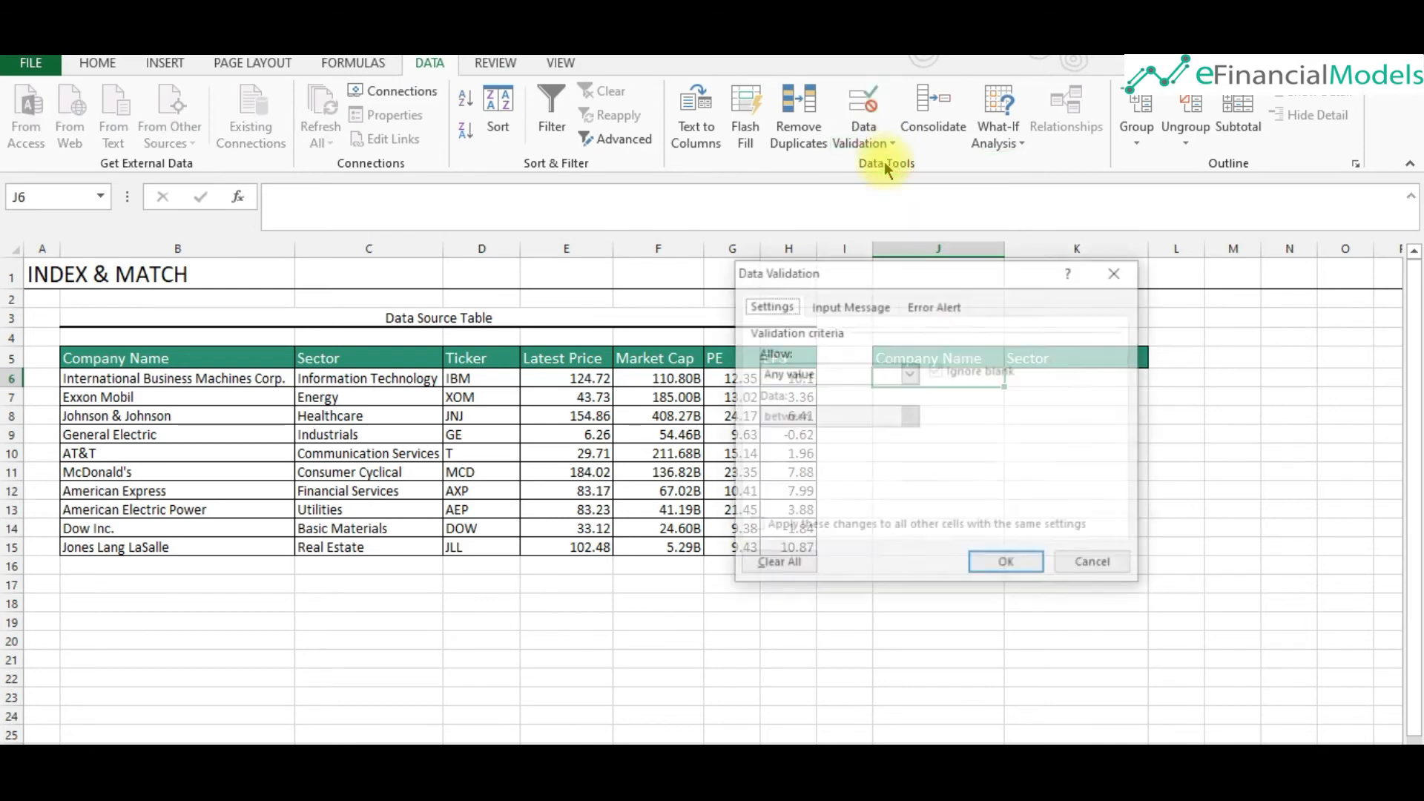
click(909, 374)
click(835, 430)
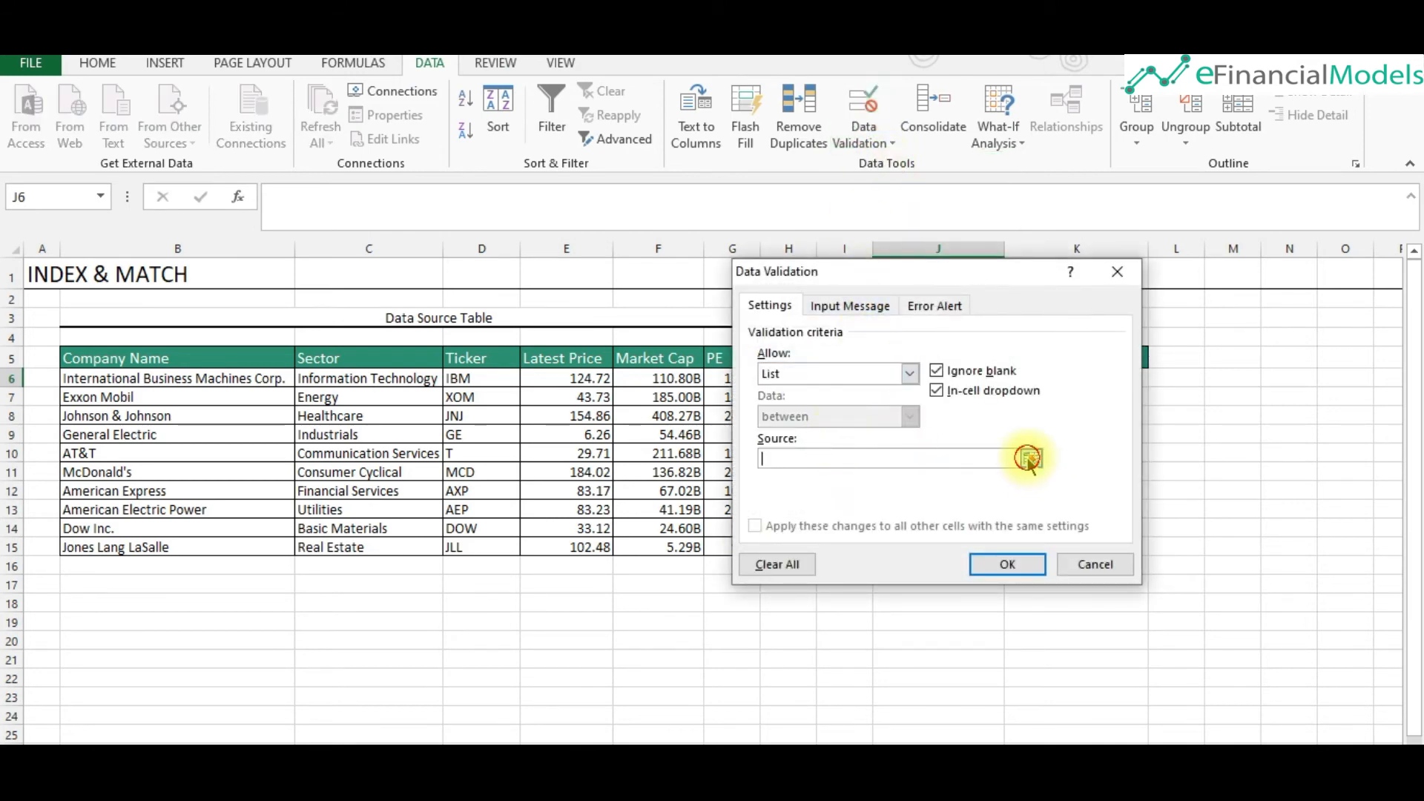
click(1028, 458)
drag(194, 378, 177, 548)
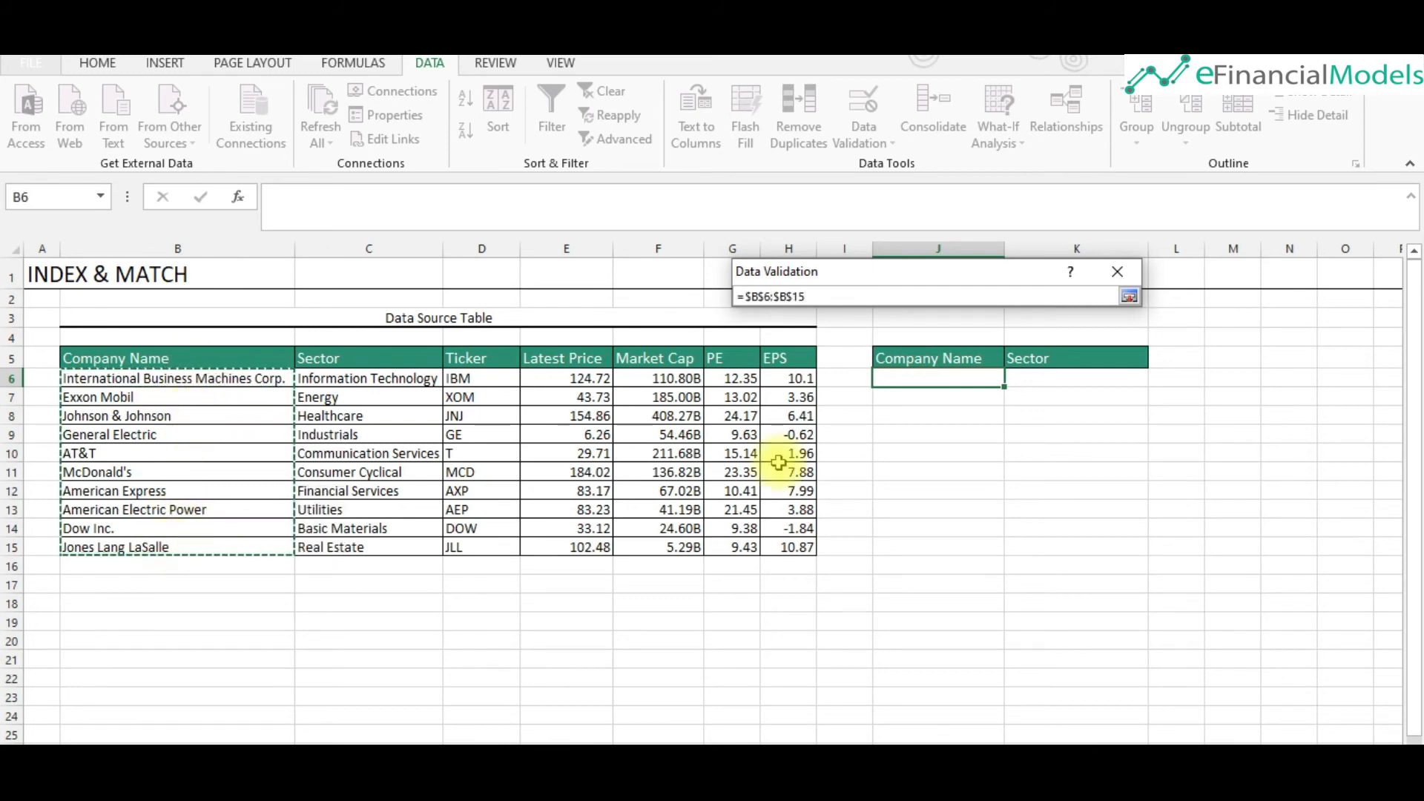
click(1129, 296)
click(1016, 562)
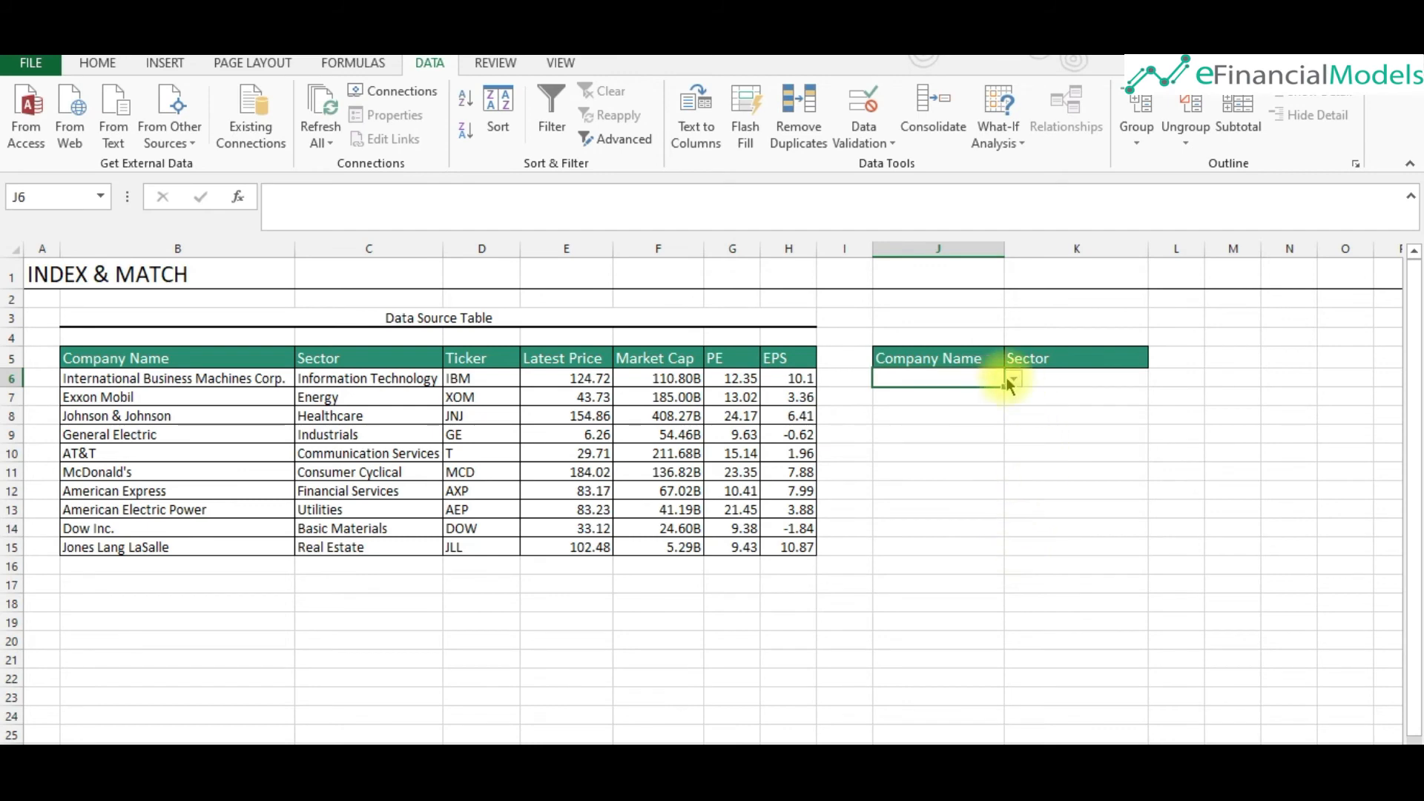
click(1018, 376)
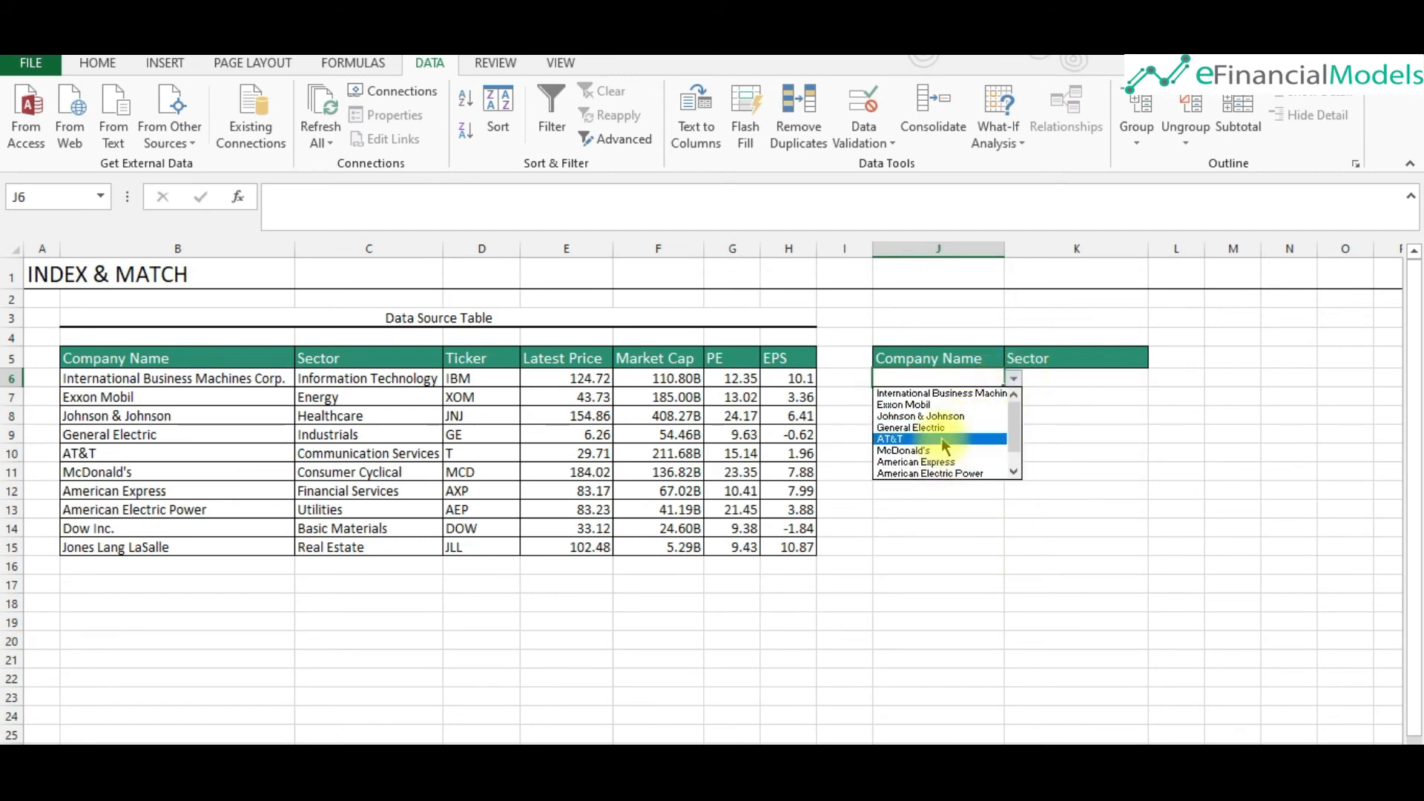
click(960, 375)
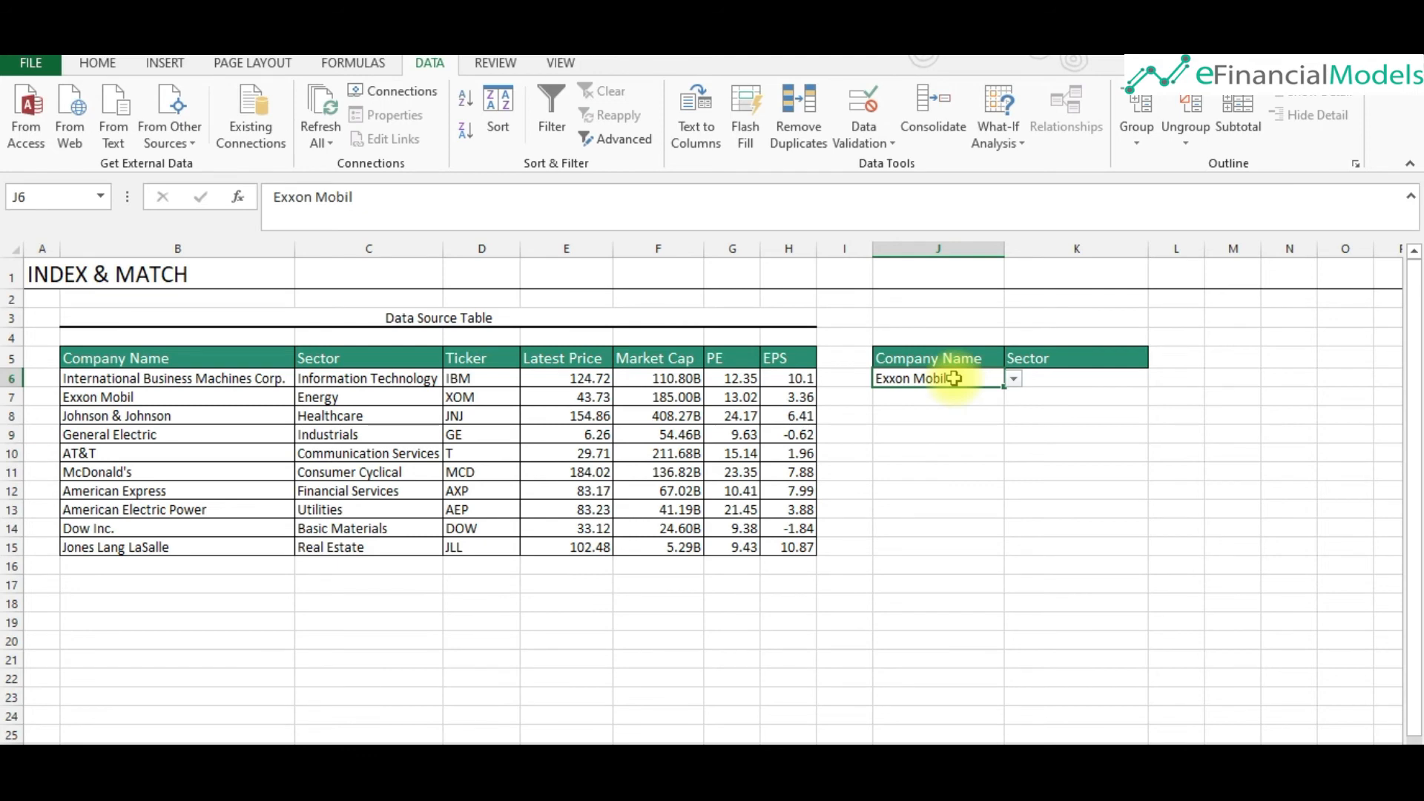
- In K6, enter =INDEX(C6:C15,MATCH(J6,B6:B15,0)) to return the sector of the company chosen in J6
click(1072, 375)
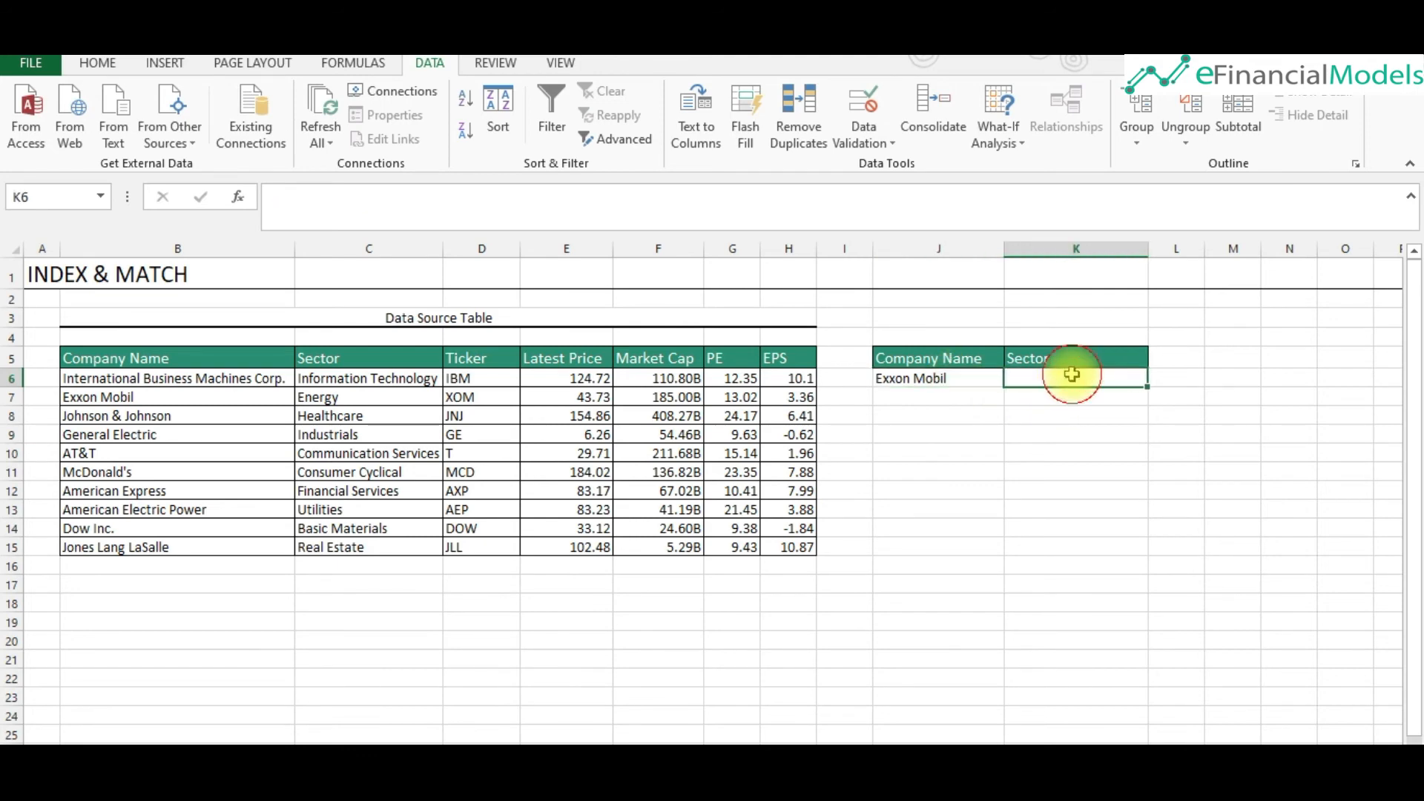
text(=index()
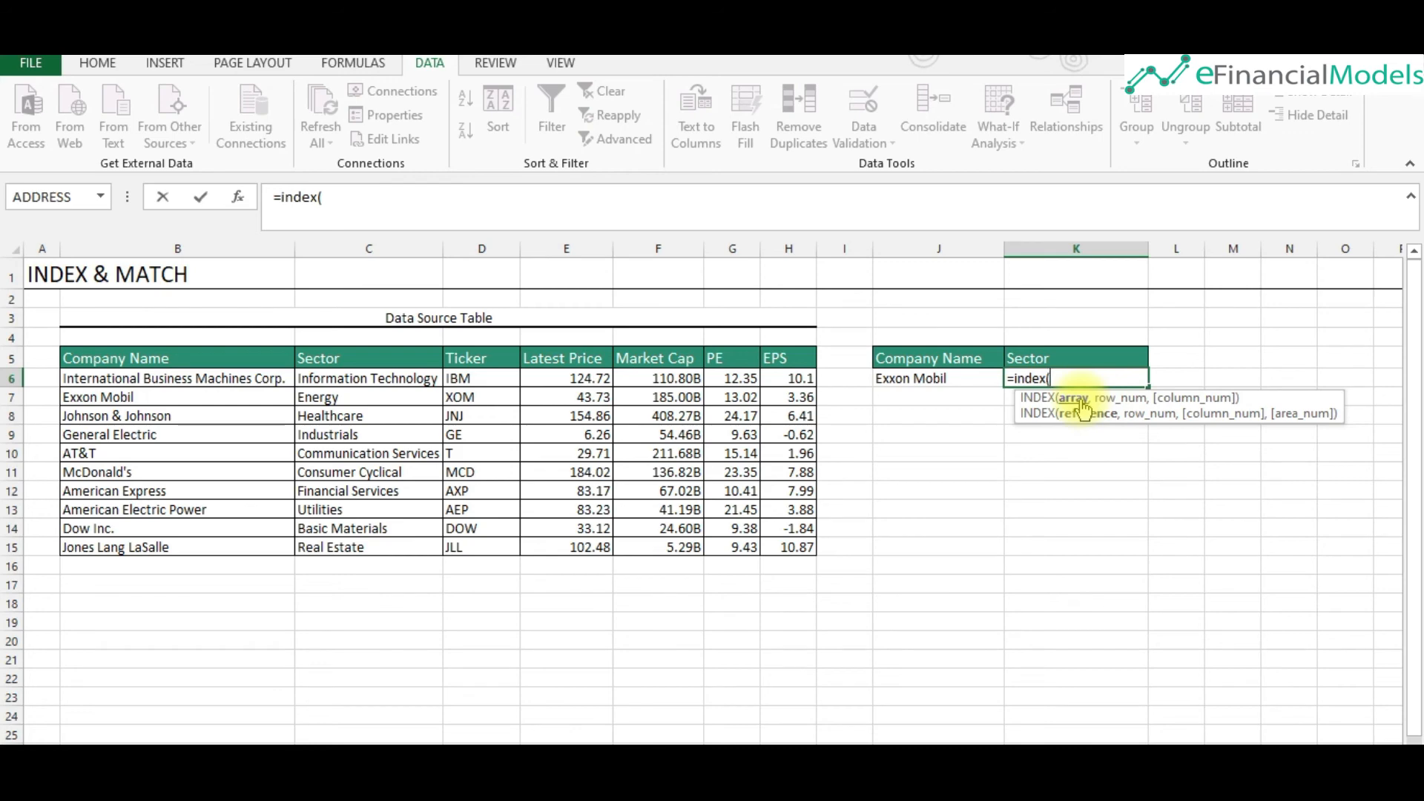
drag(319, 379, 339, 547)
text(,)
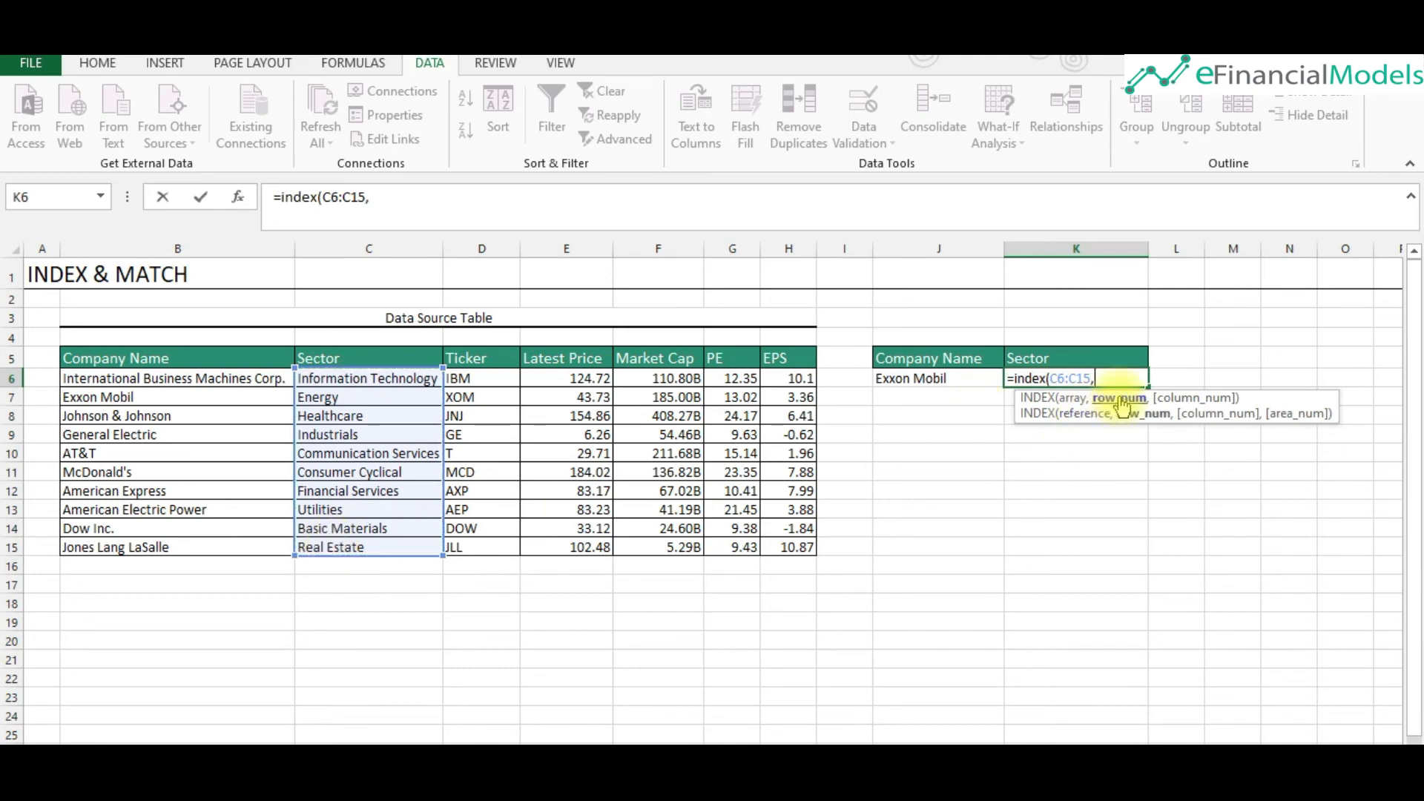
text(m)
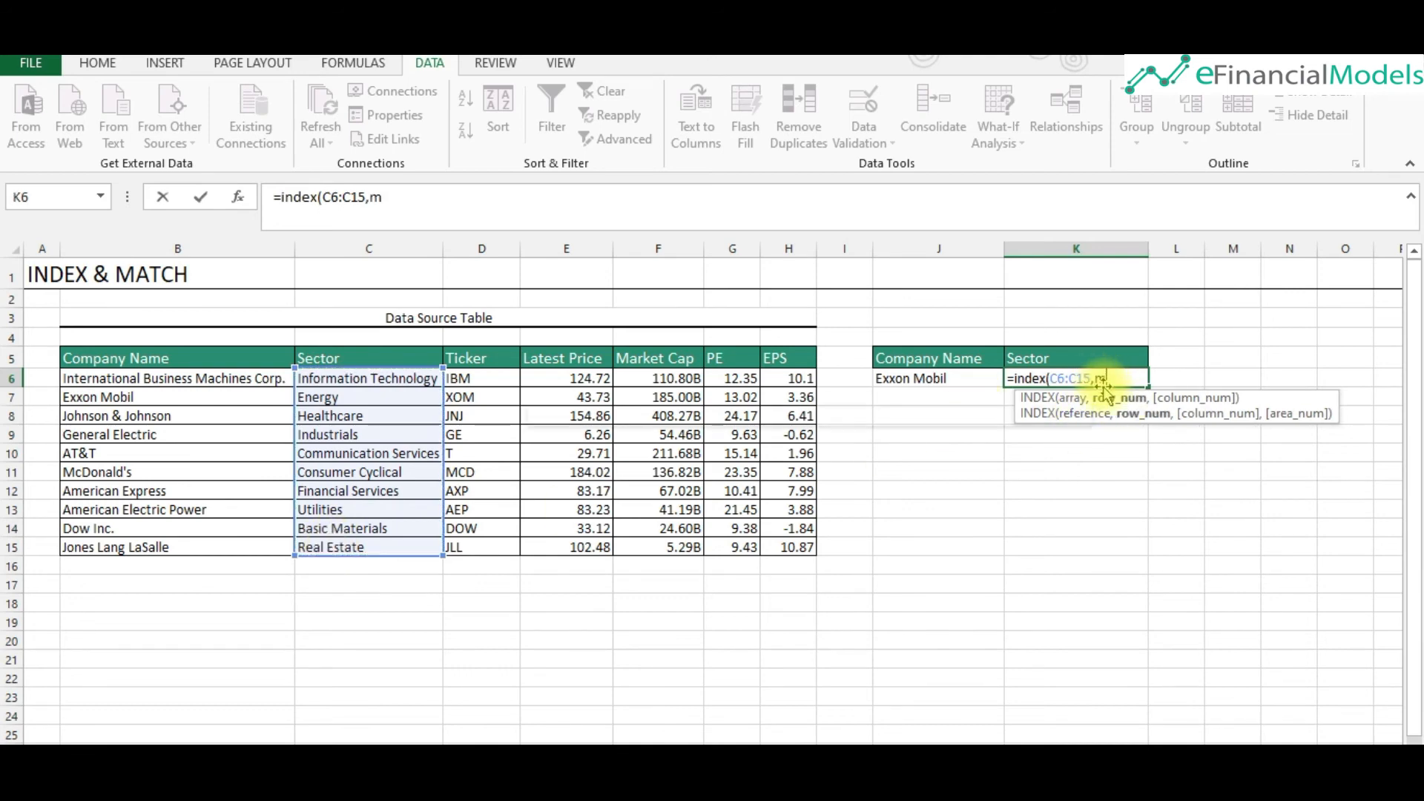
text(atch()
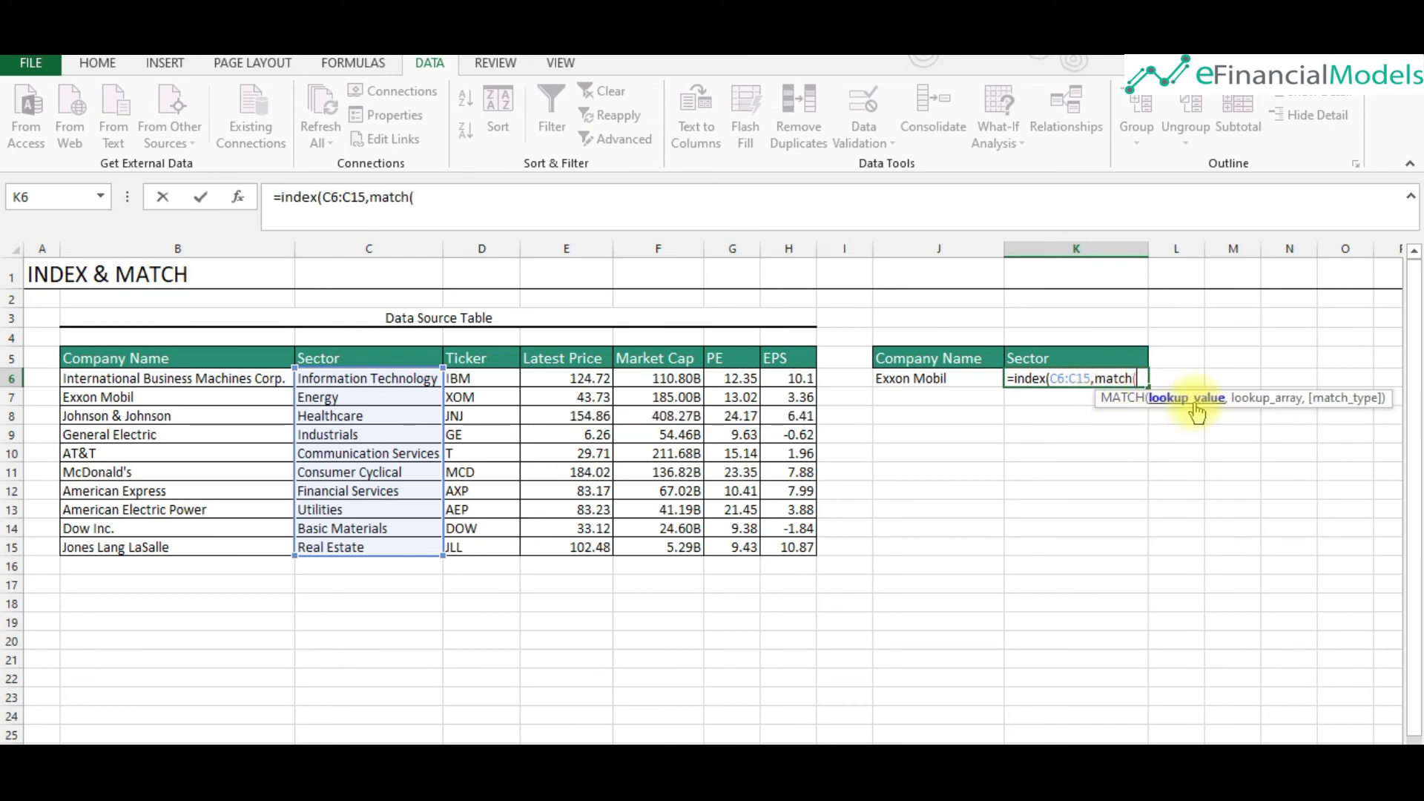
click(933, 380)
text(,)
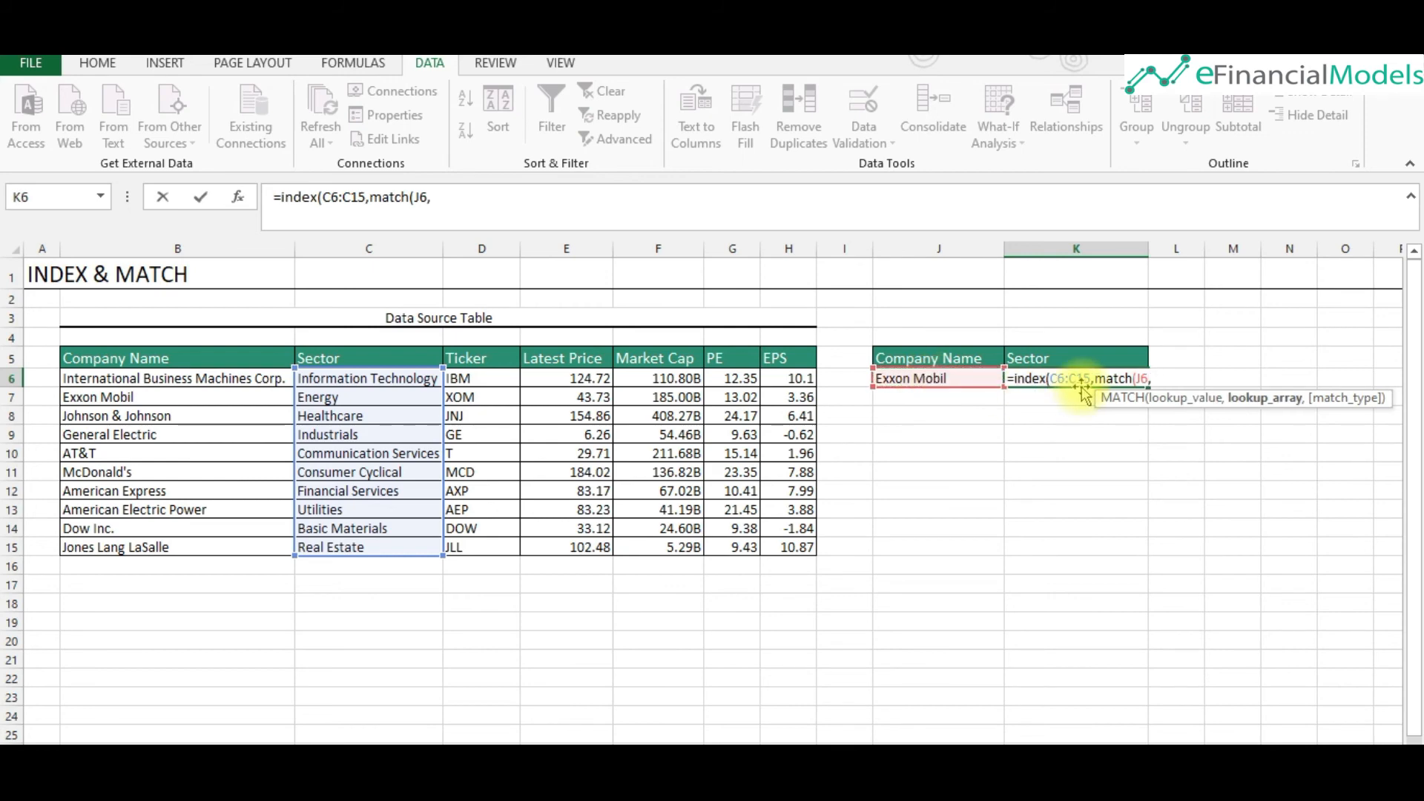
drag(119, 378, 131, 545)
text(,)
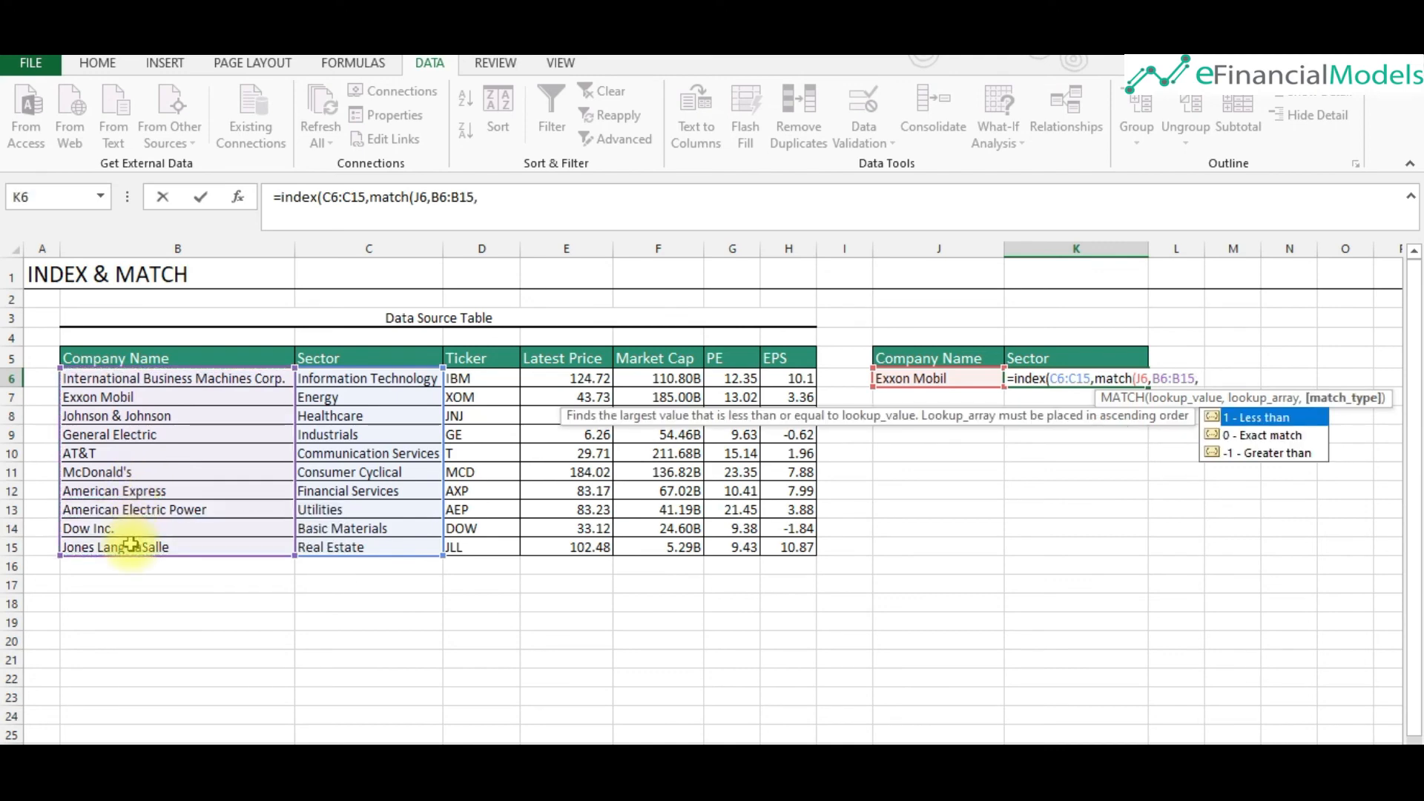
text(0)))
key(Return)
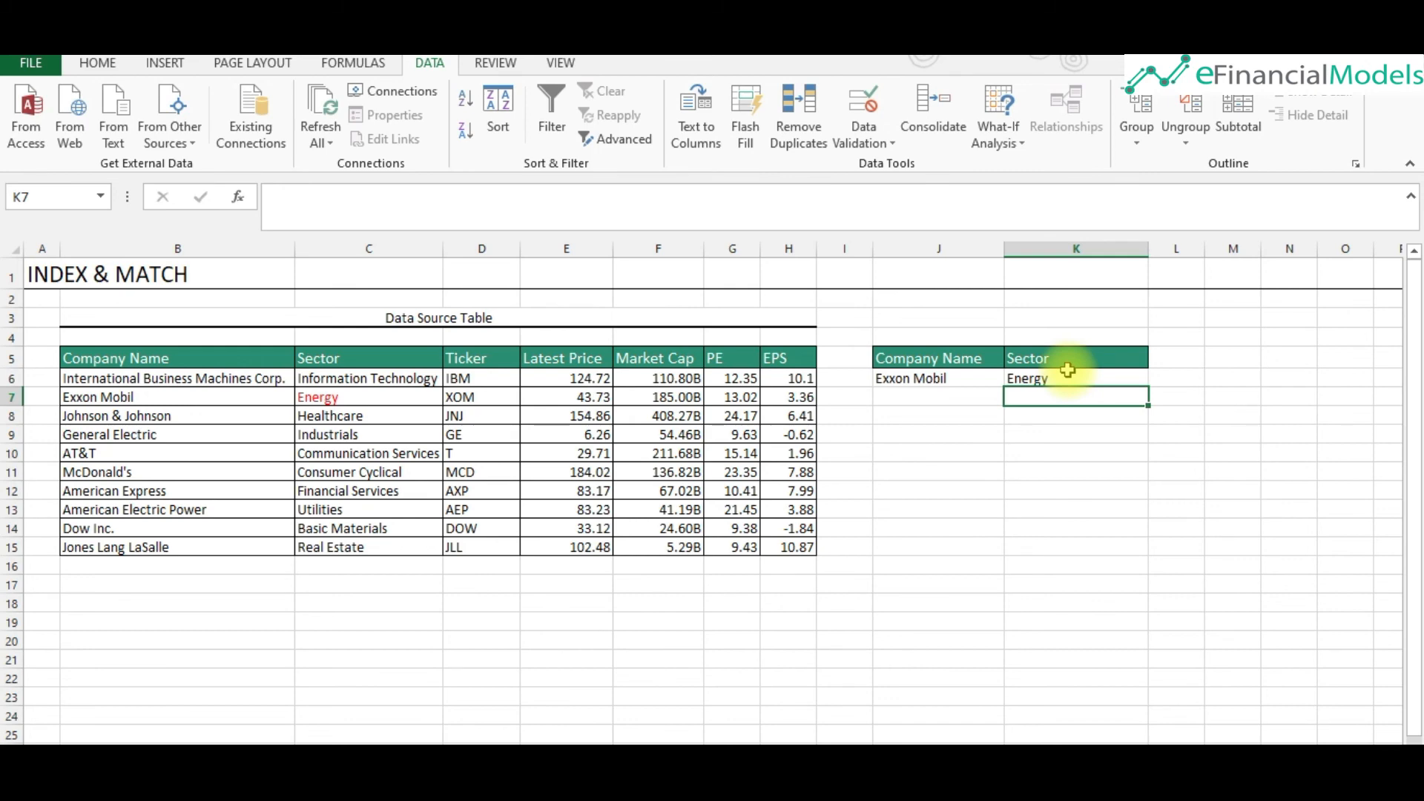
- Change the company in J6 to Johnson & Johnson and check the sector lookup formula in K6
click(967, 378)
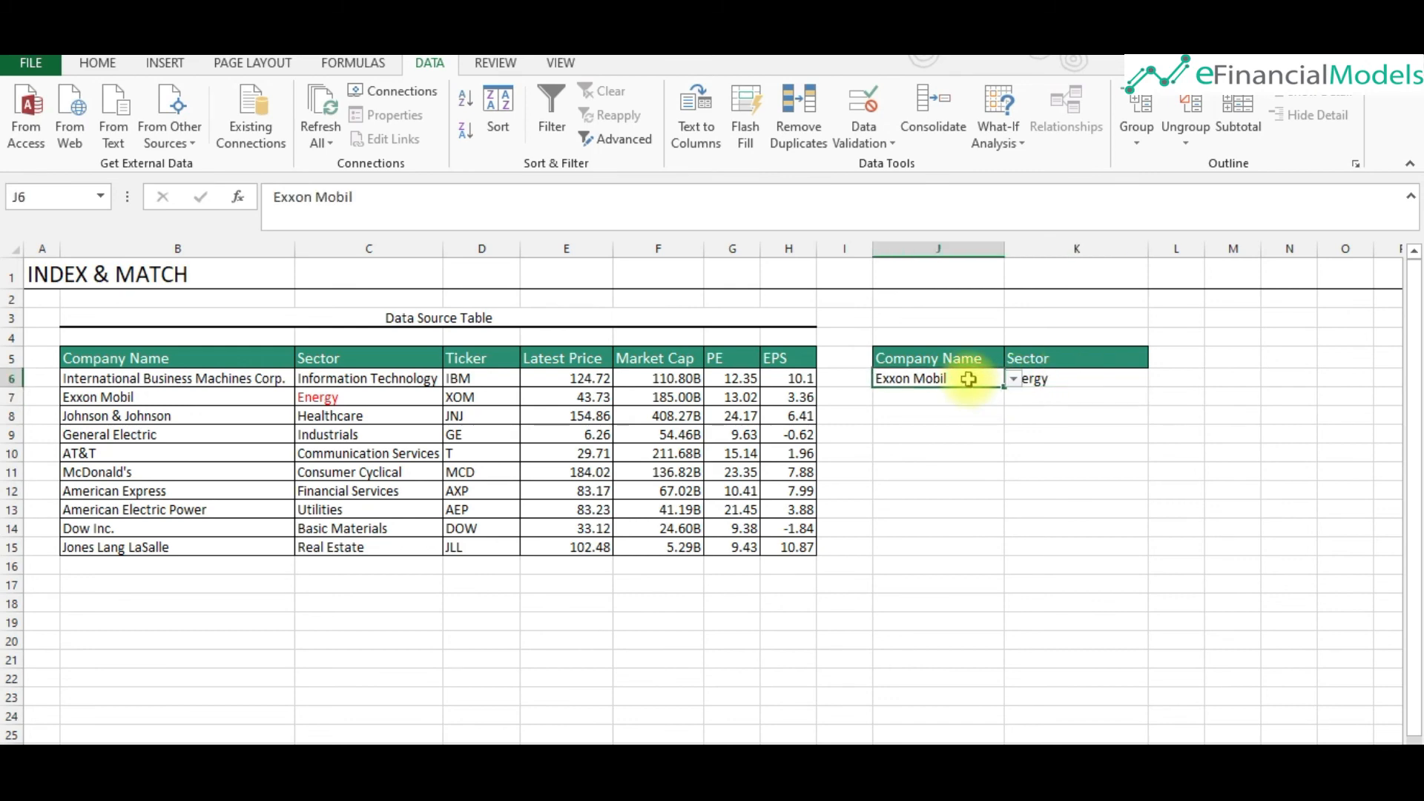
click(1014, 379)
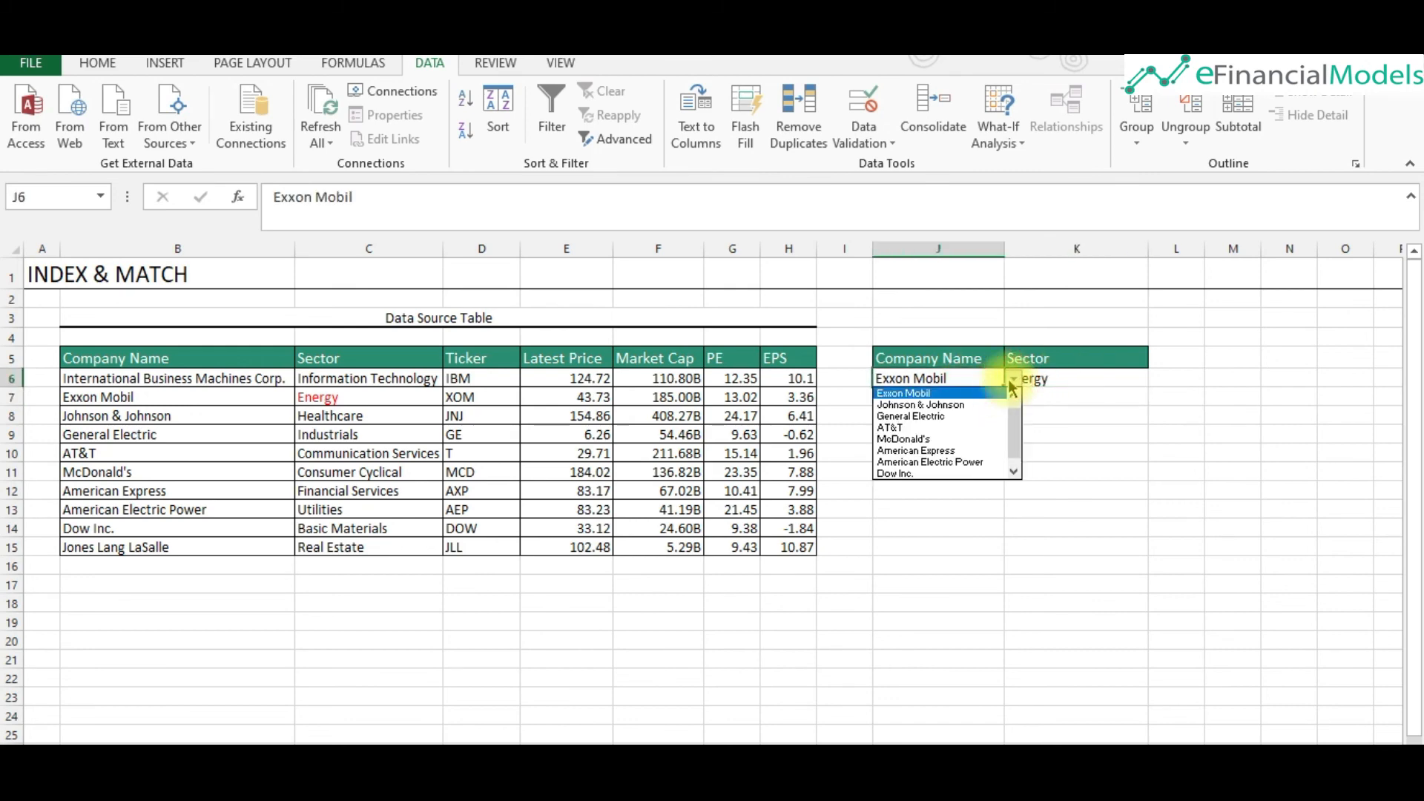
click(979, 405)
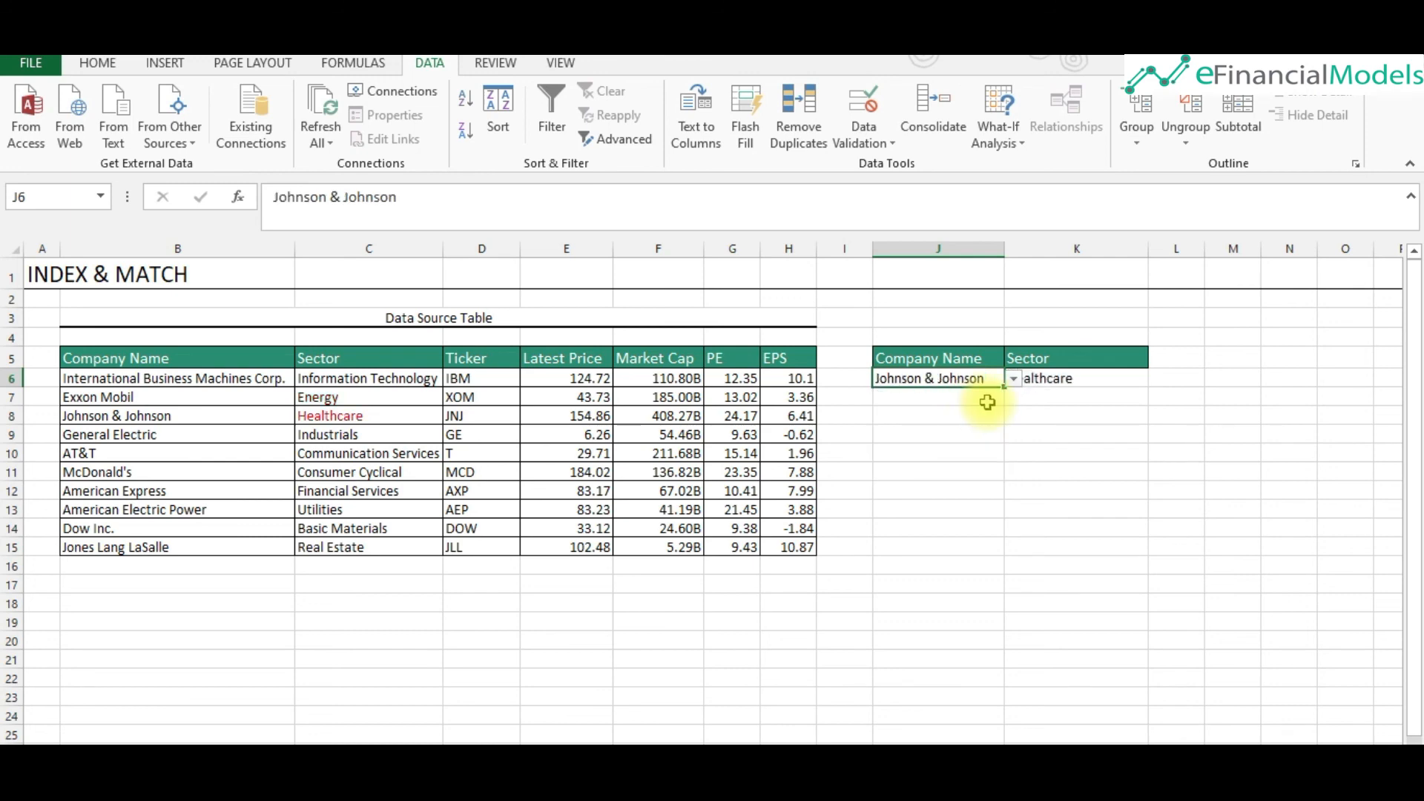
click(1089, 376)
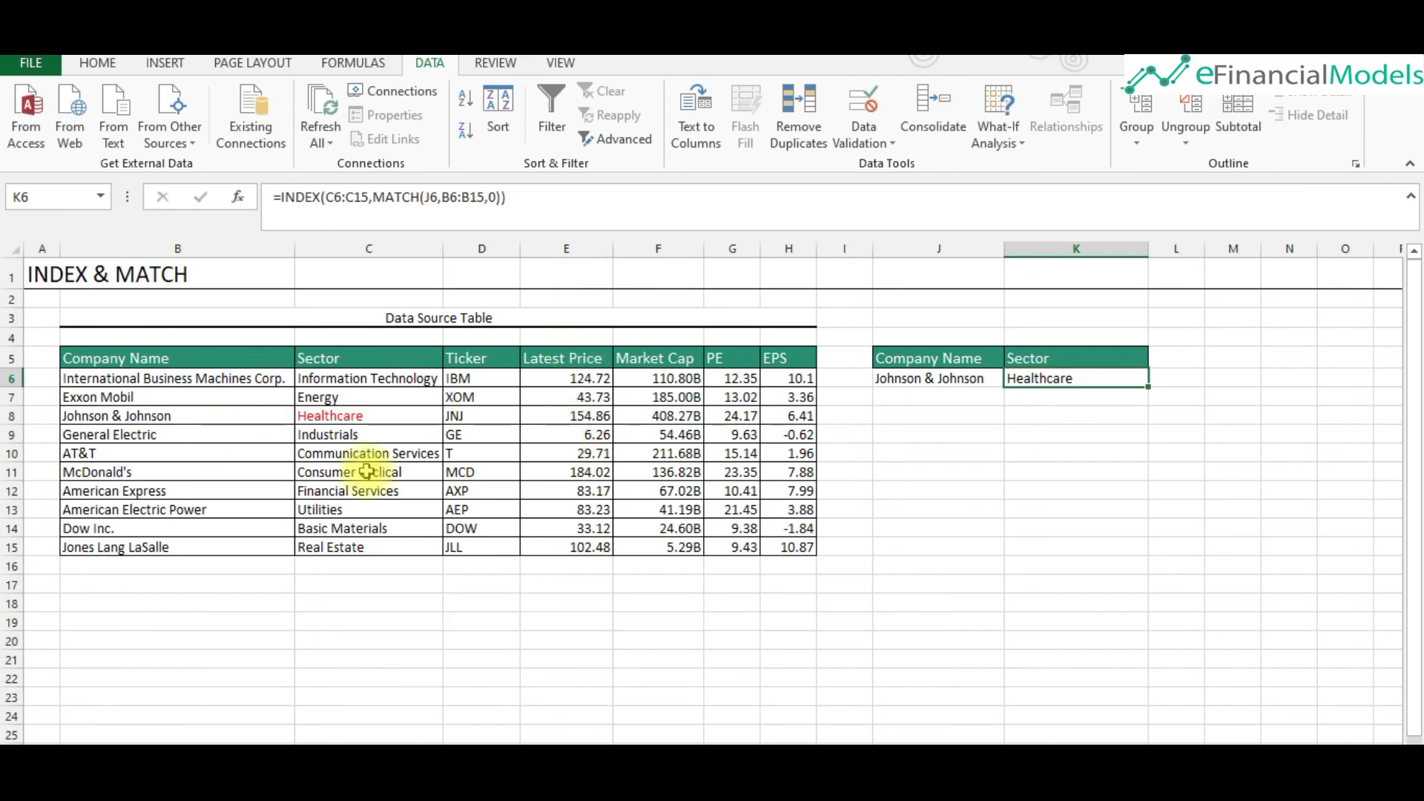
- Insert a blank column between Company Name and Sector in the source table, and check the company and sector lookup cells
click(384, 247)
right_click(385, 248)
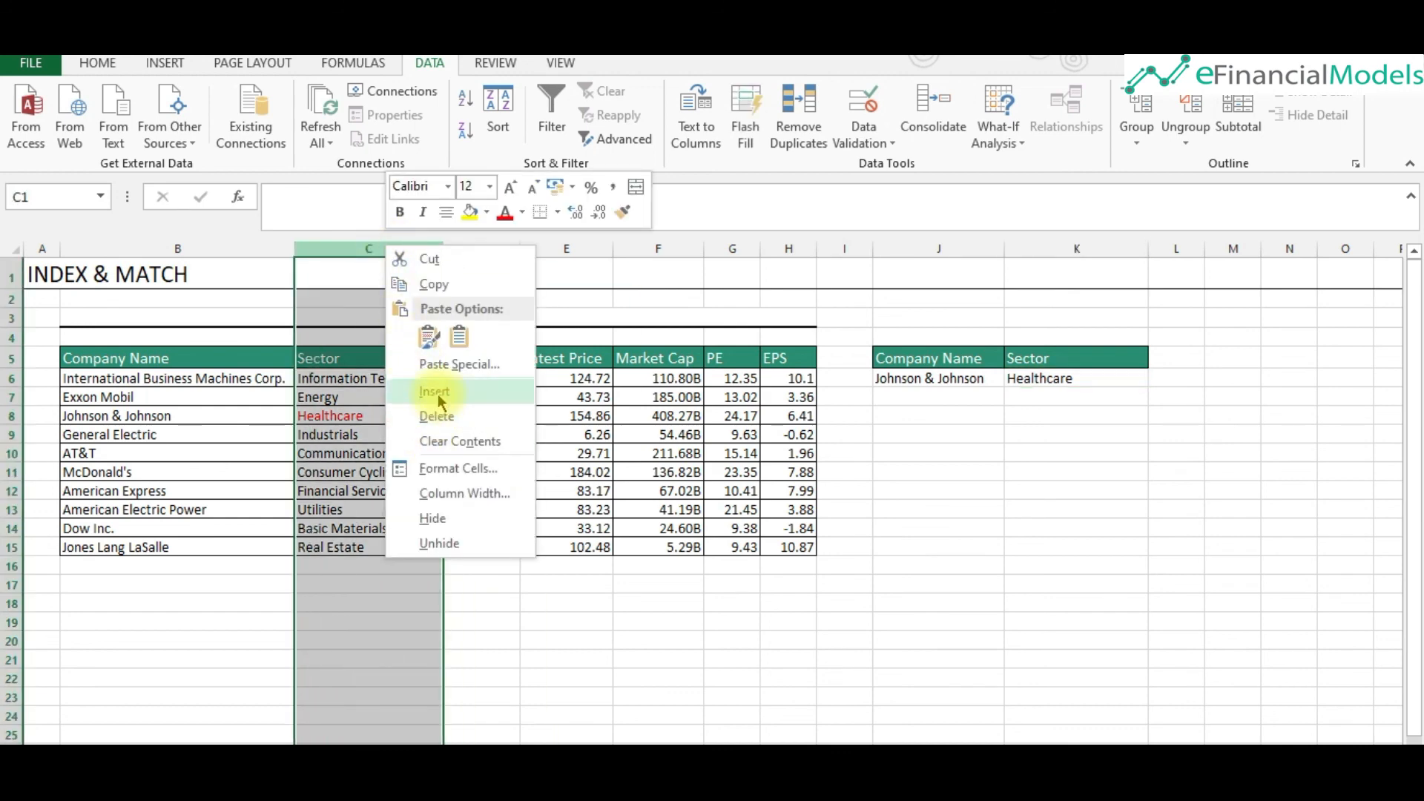
click(437, 393)
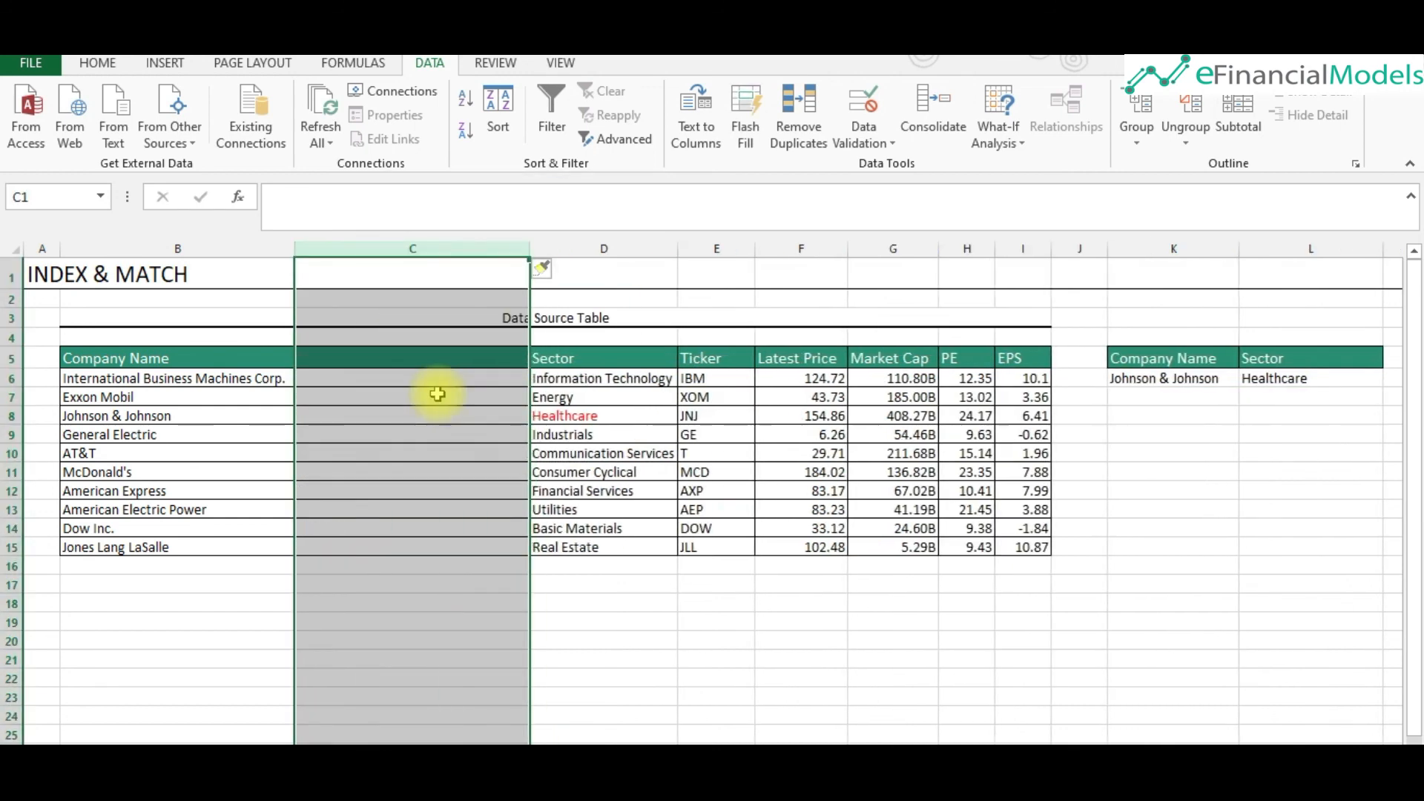
click(817, 395)
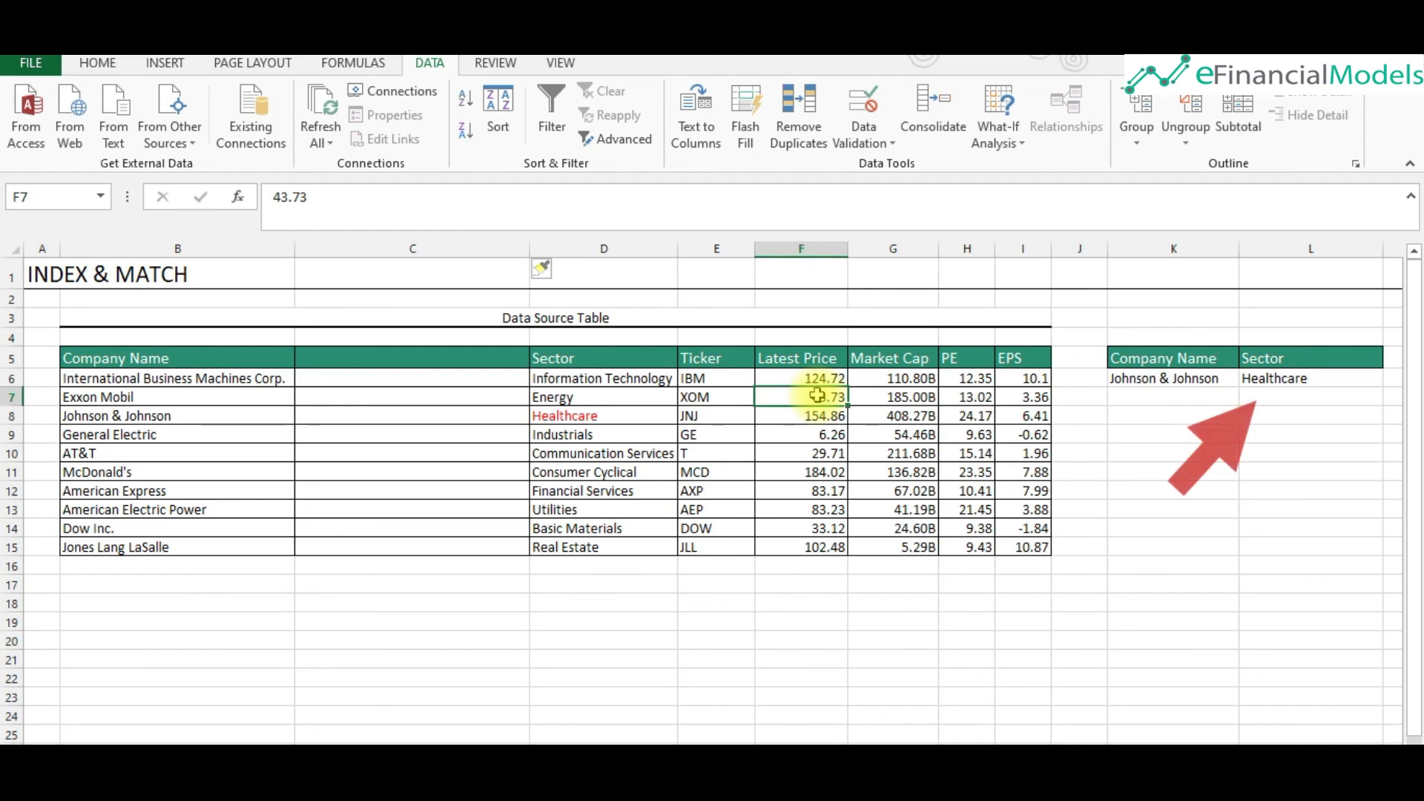
click(1166, 379)
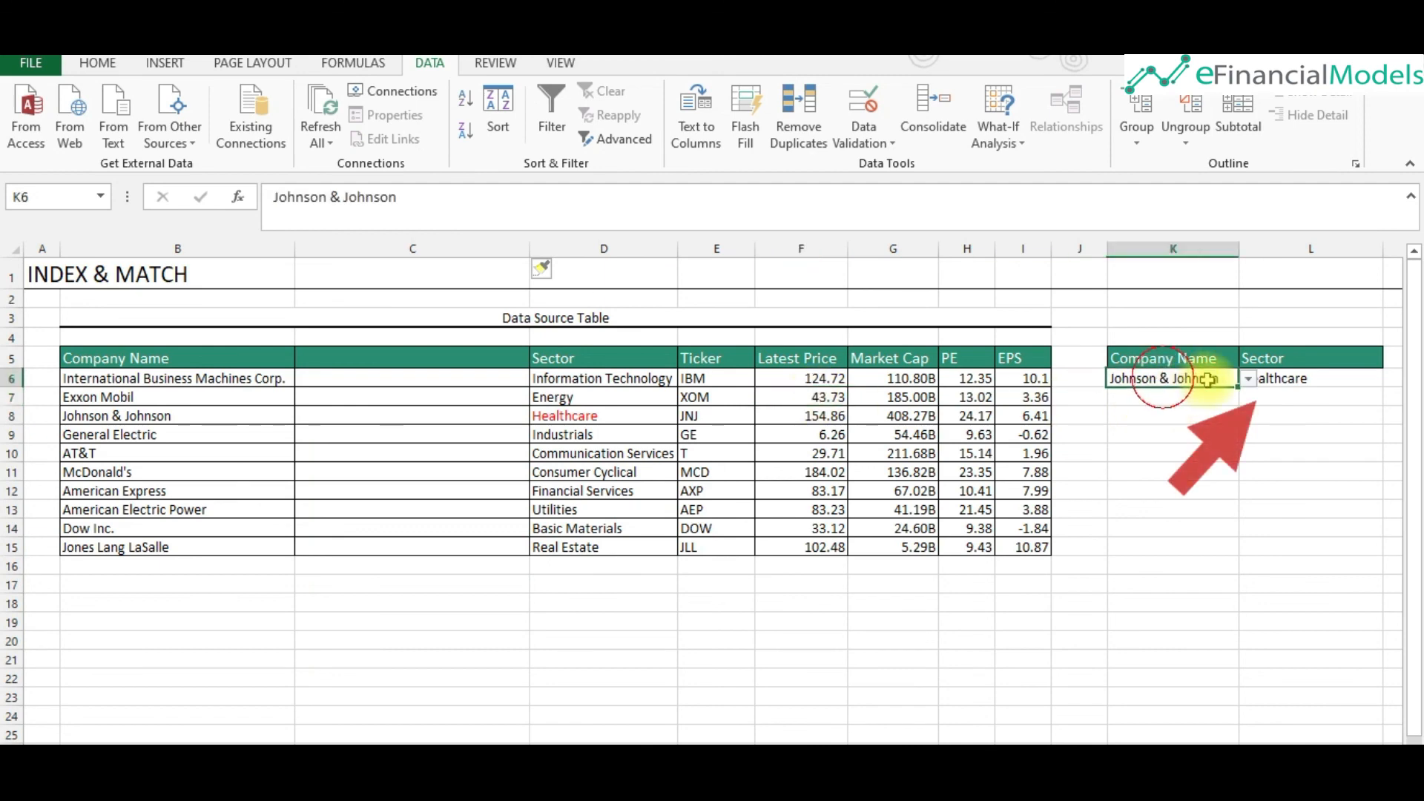
click(1156, 431)
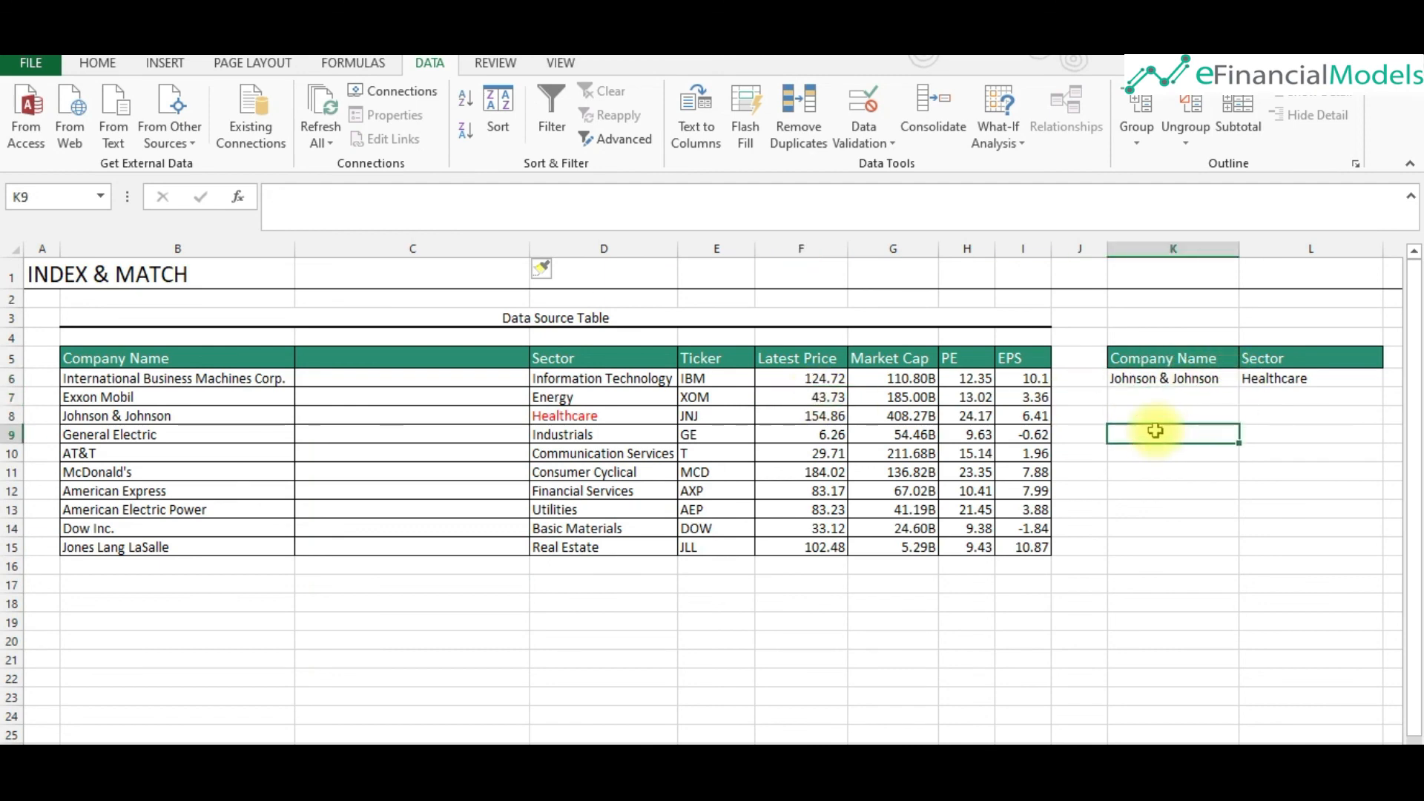